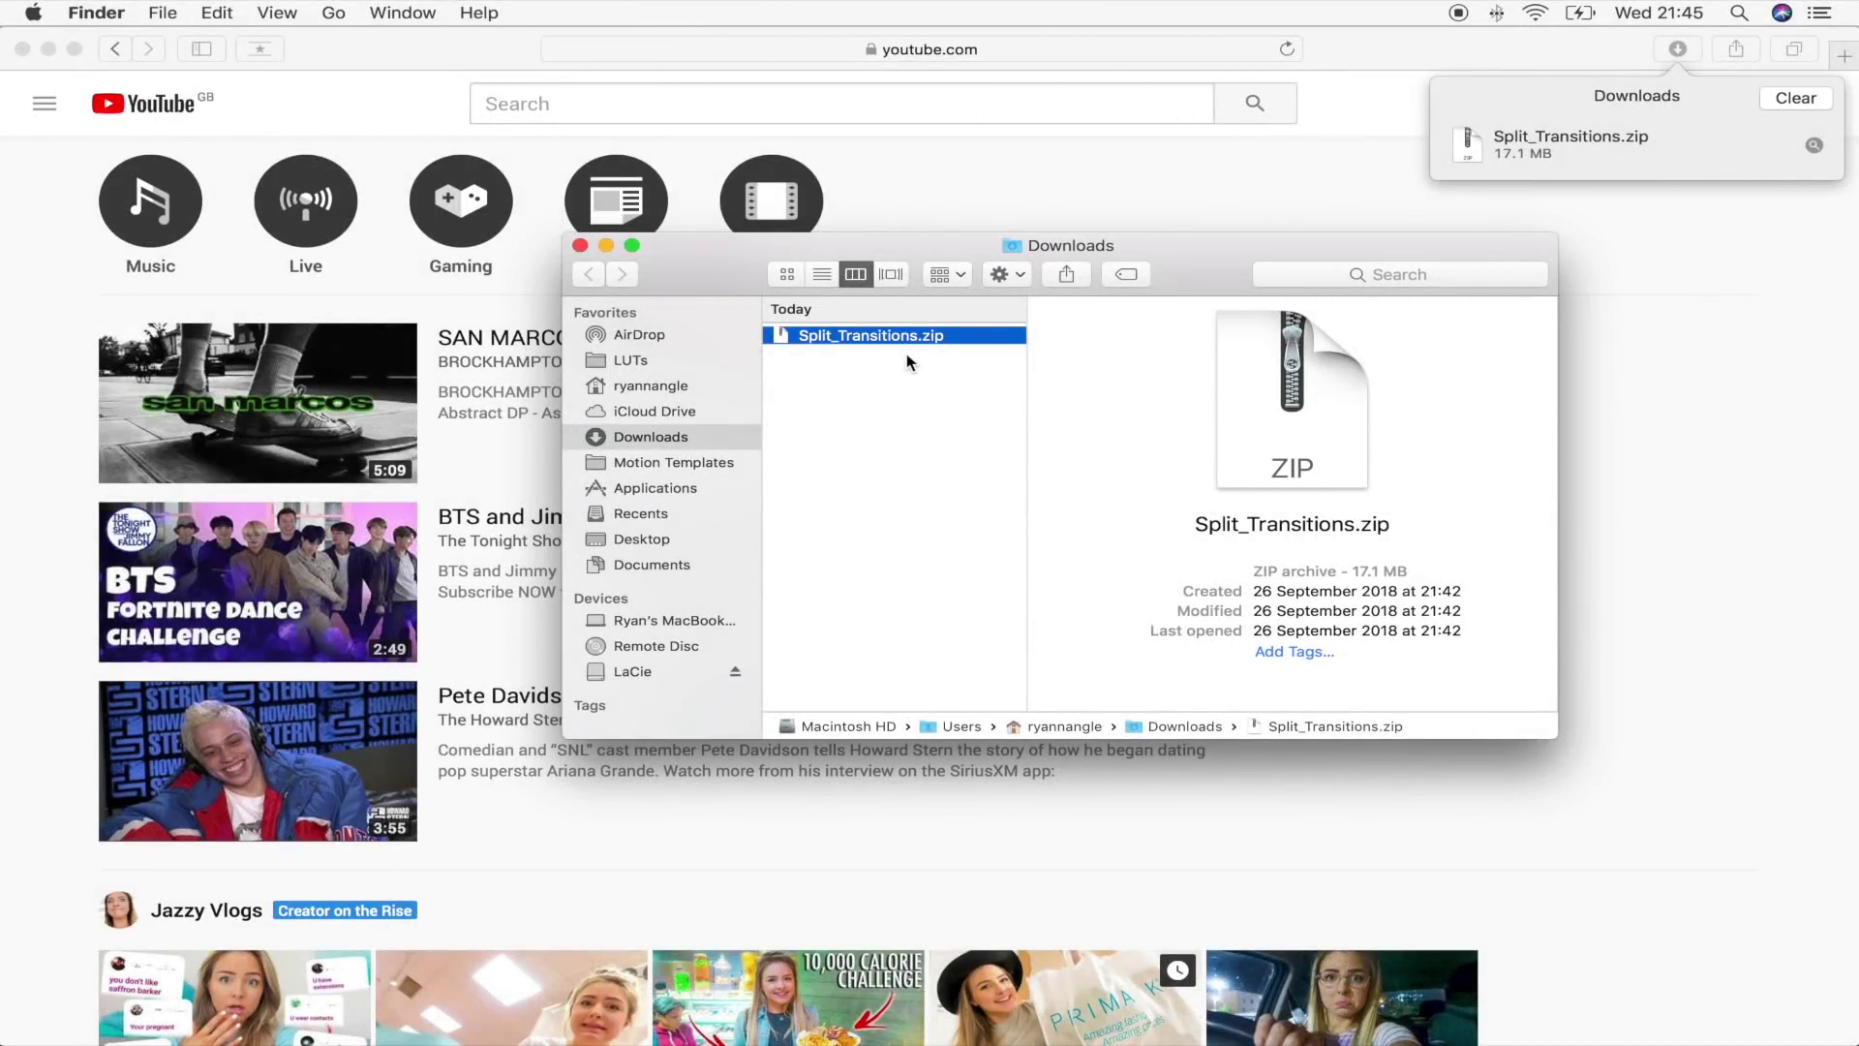
Extract Split_Transitions.zip in the Downloads folder
double_click(945, 348)
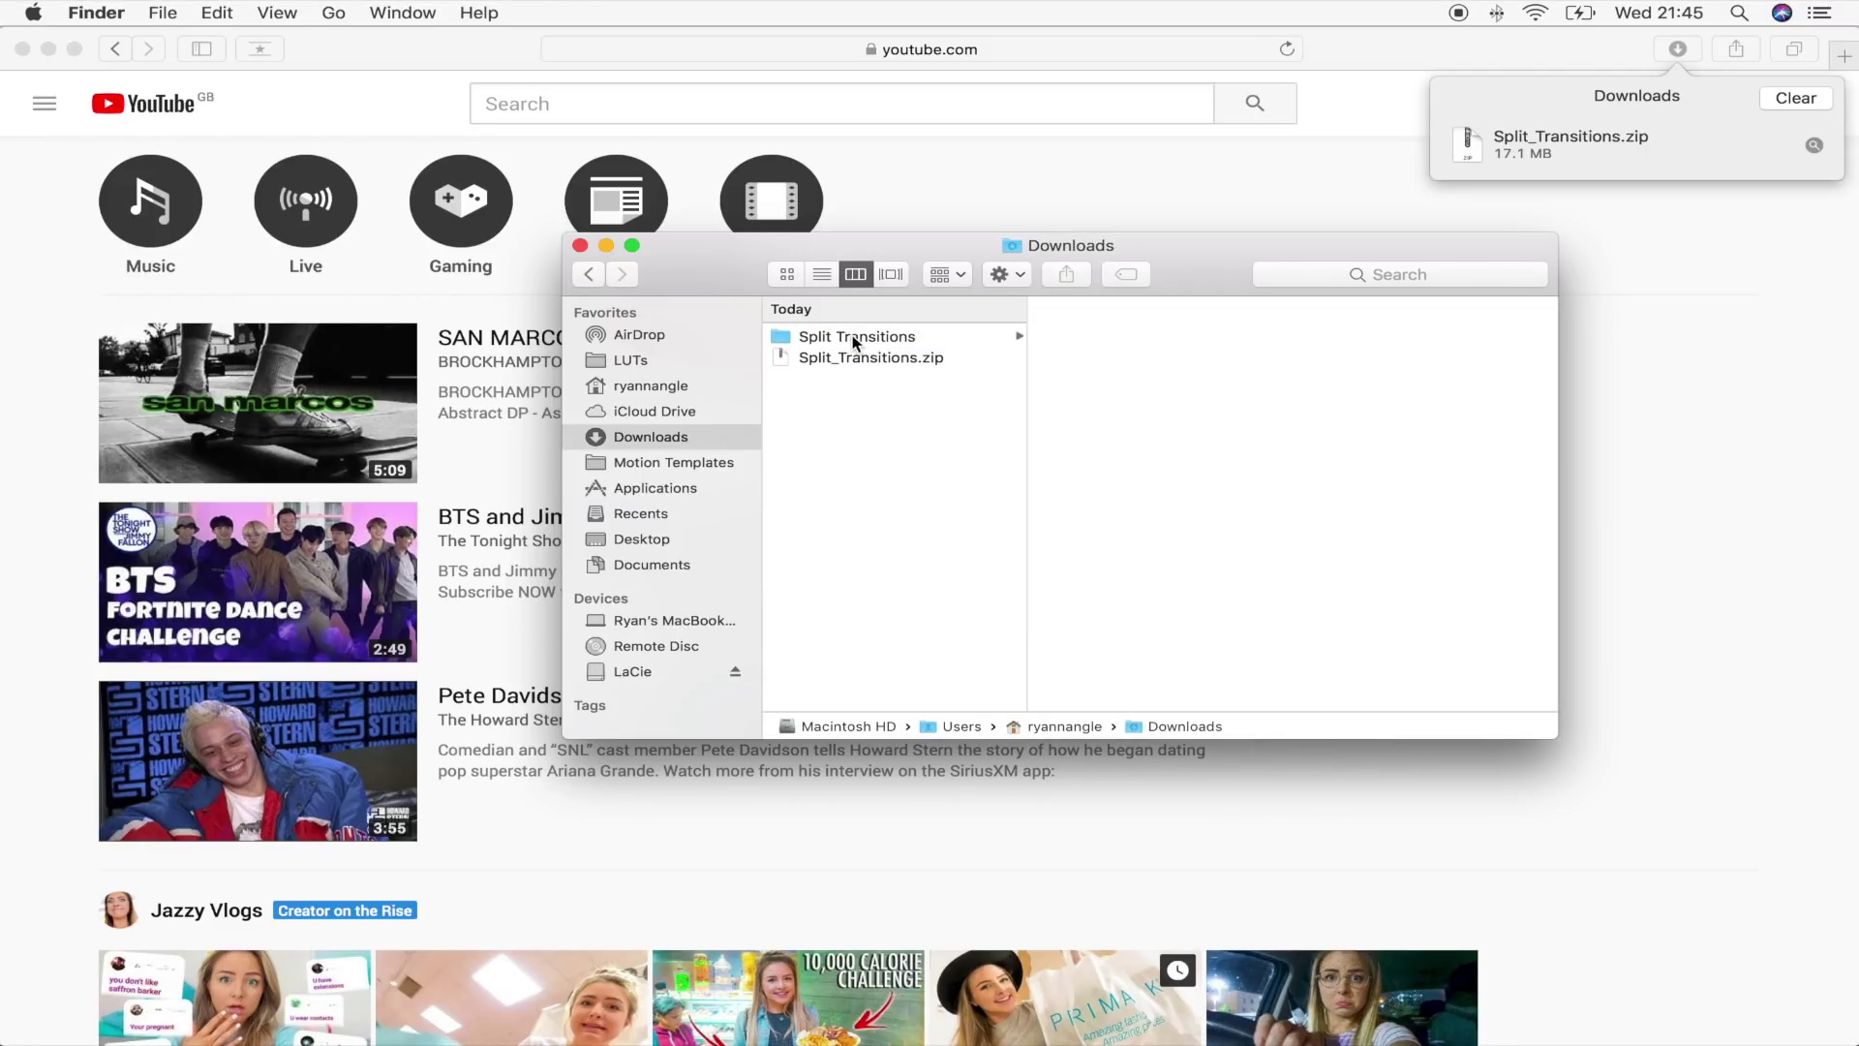
Copy the extracted Split Transitions folder
click(854, 342)
right_click(854, 343)
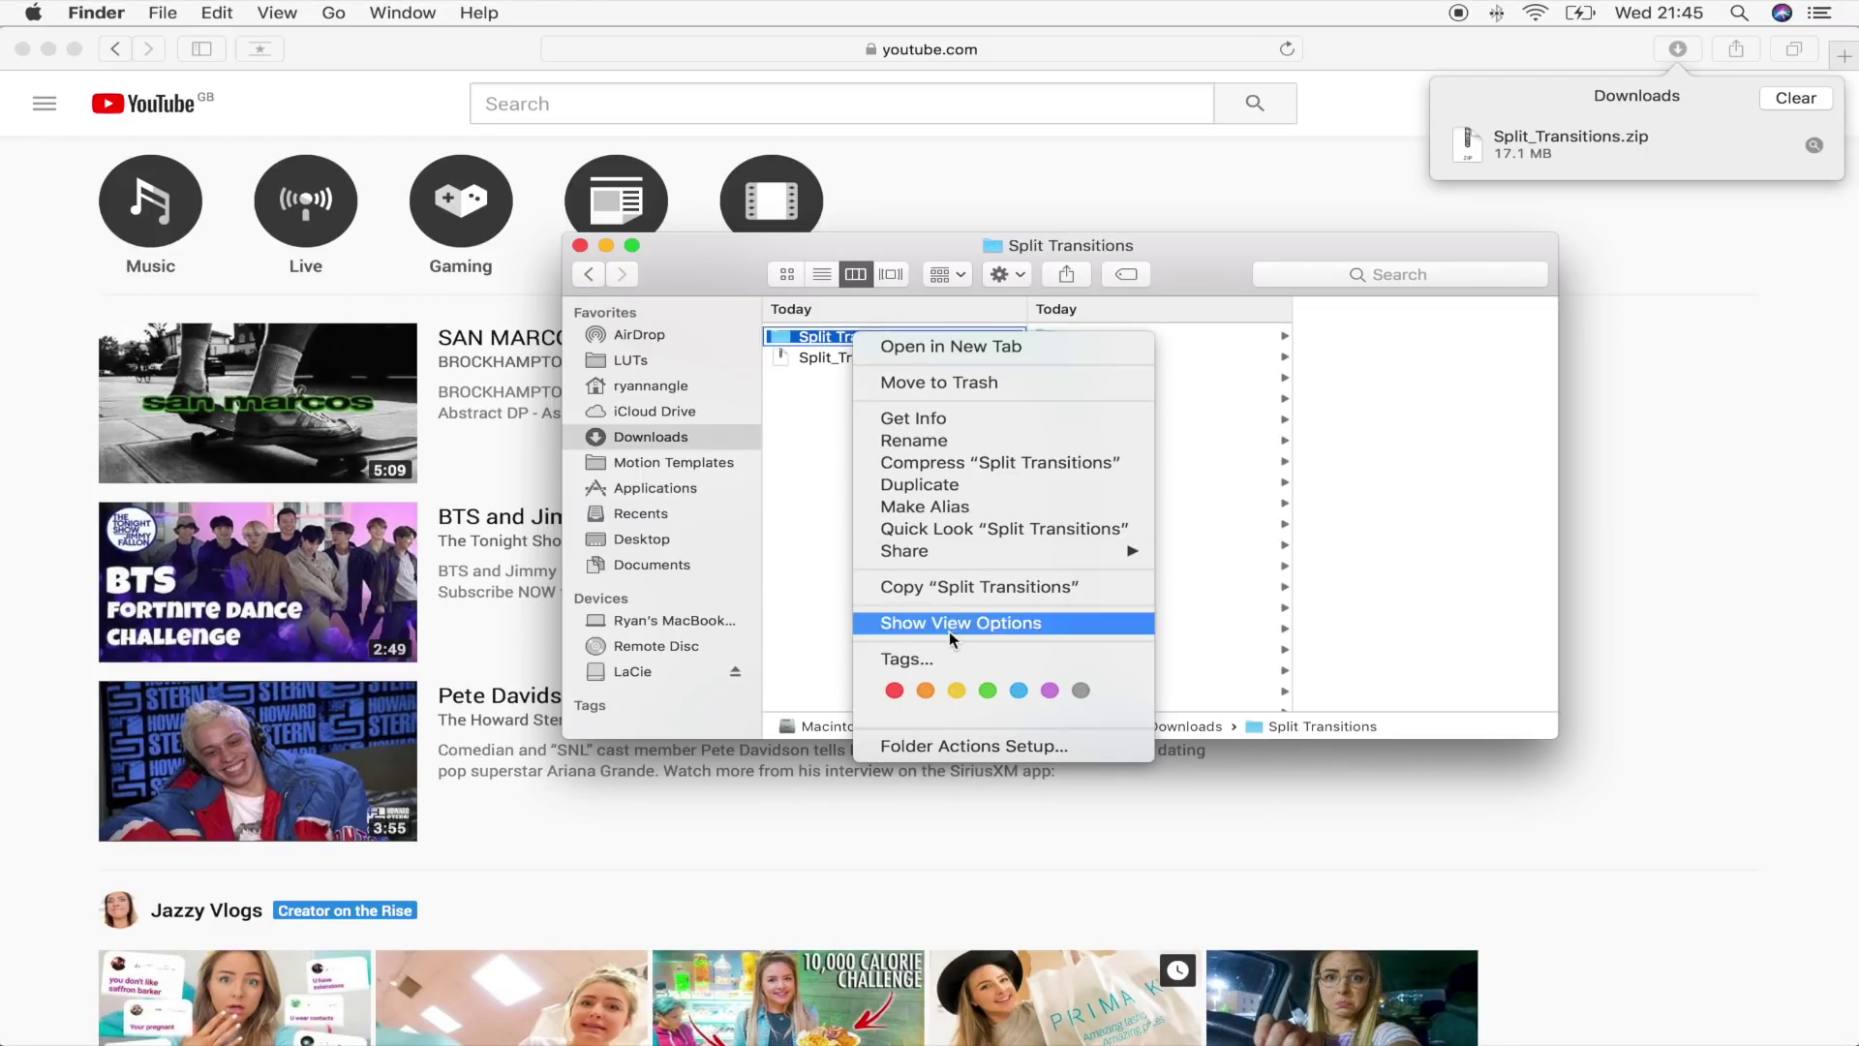
click(954, 590)
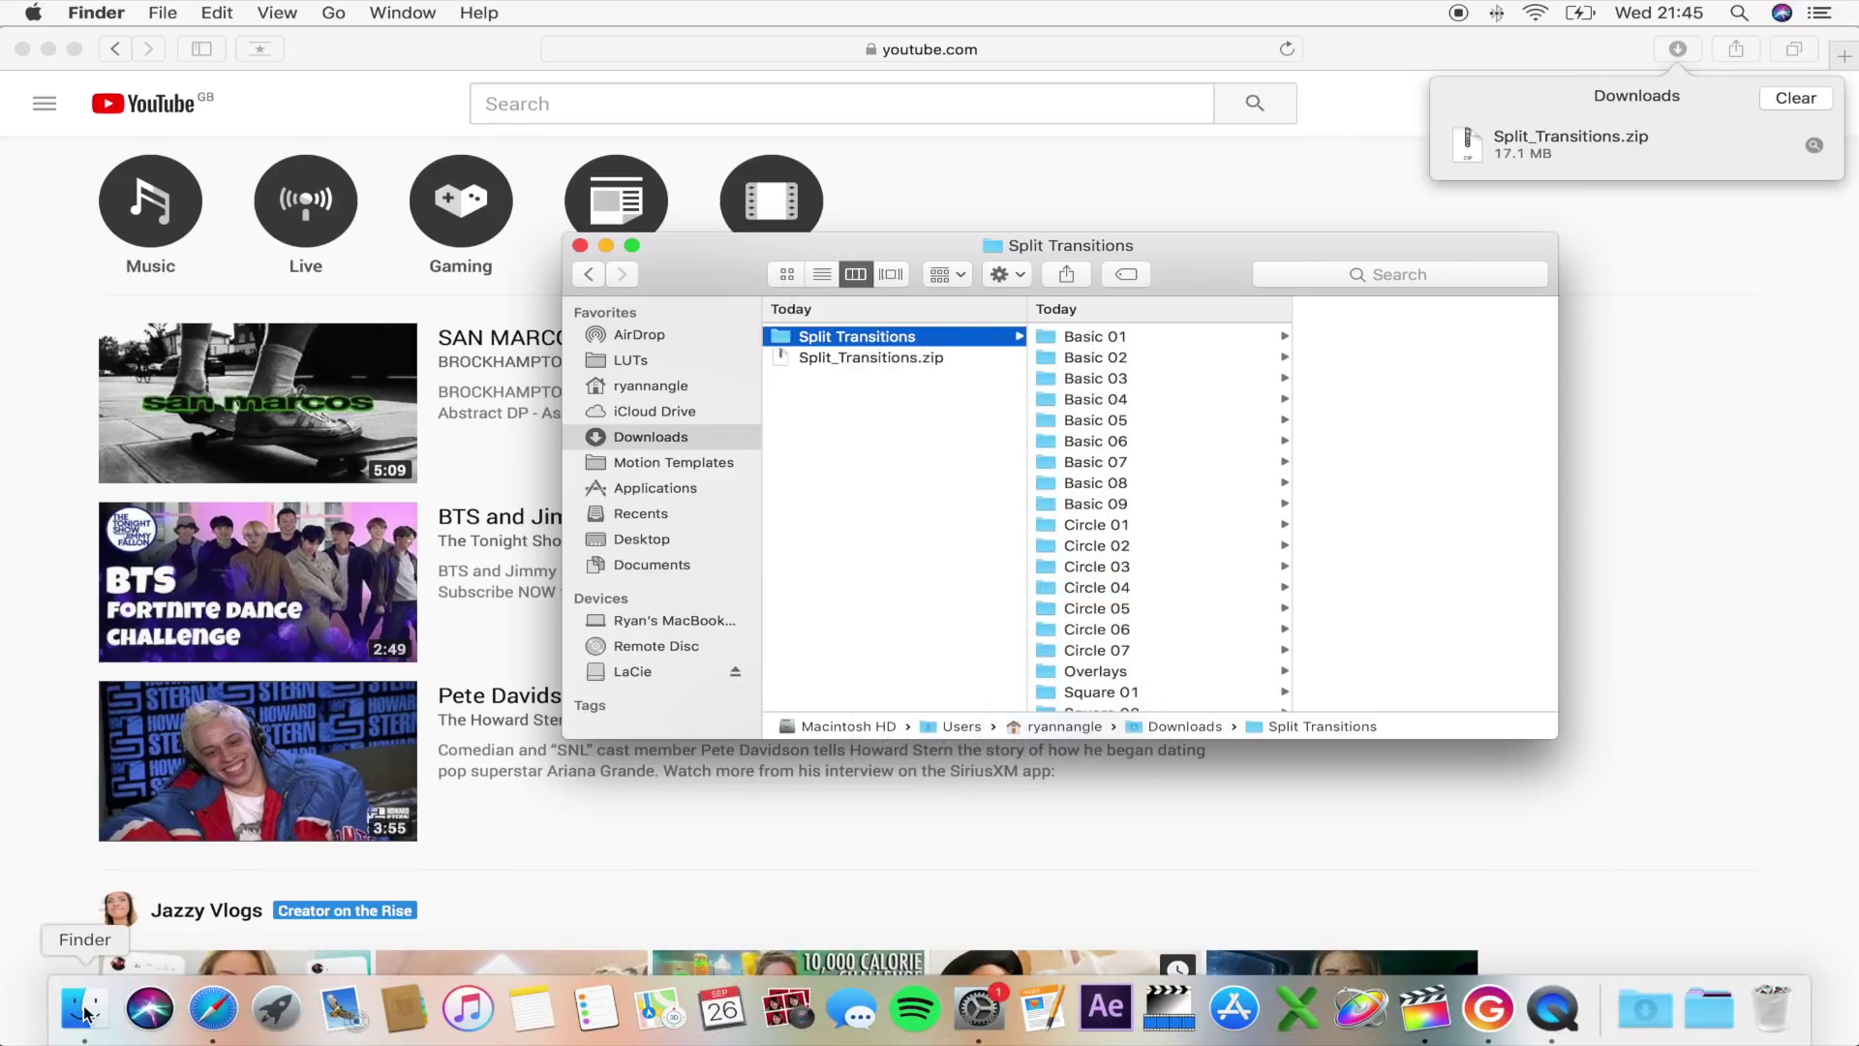
Navigate to Home > Movies > Motion Templates > Transitions
click(334, 14)
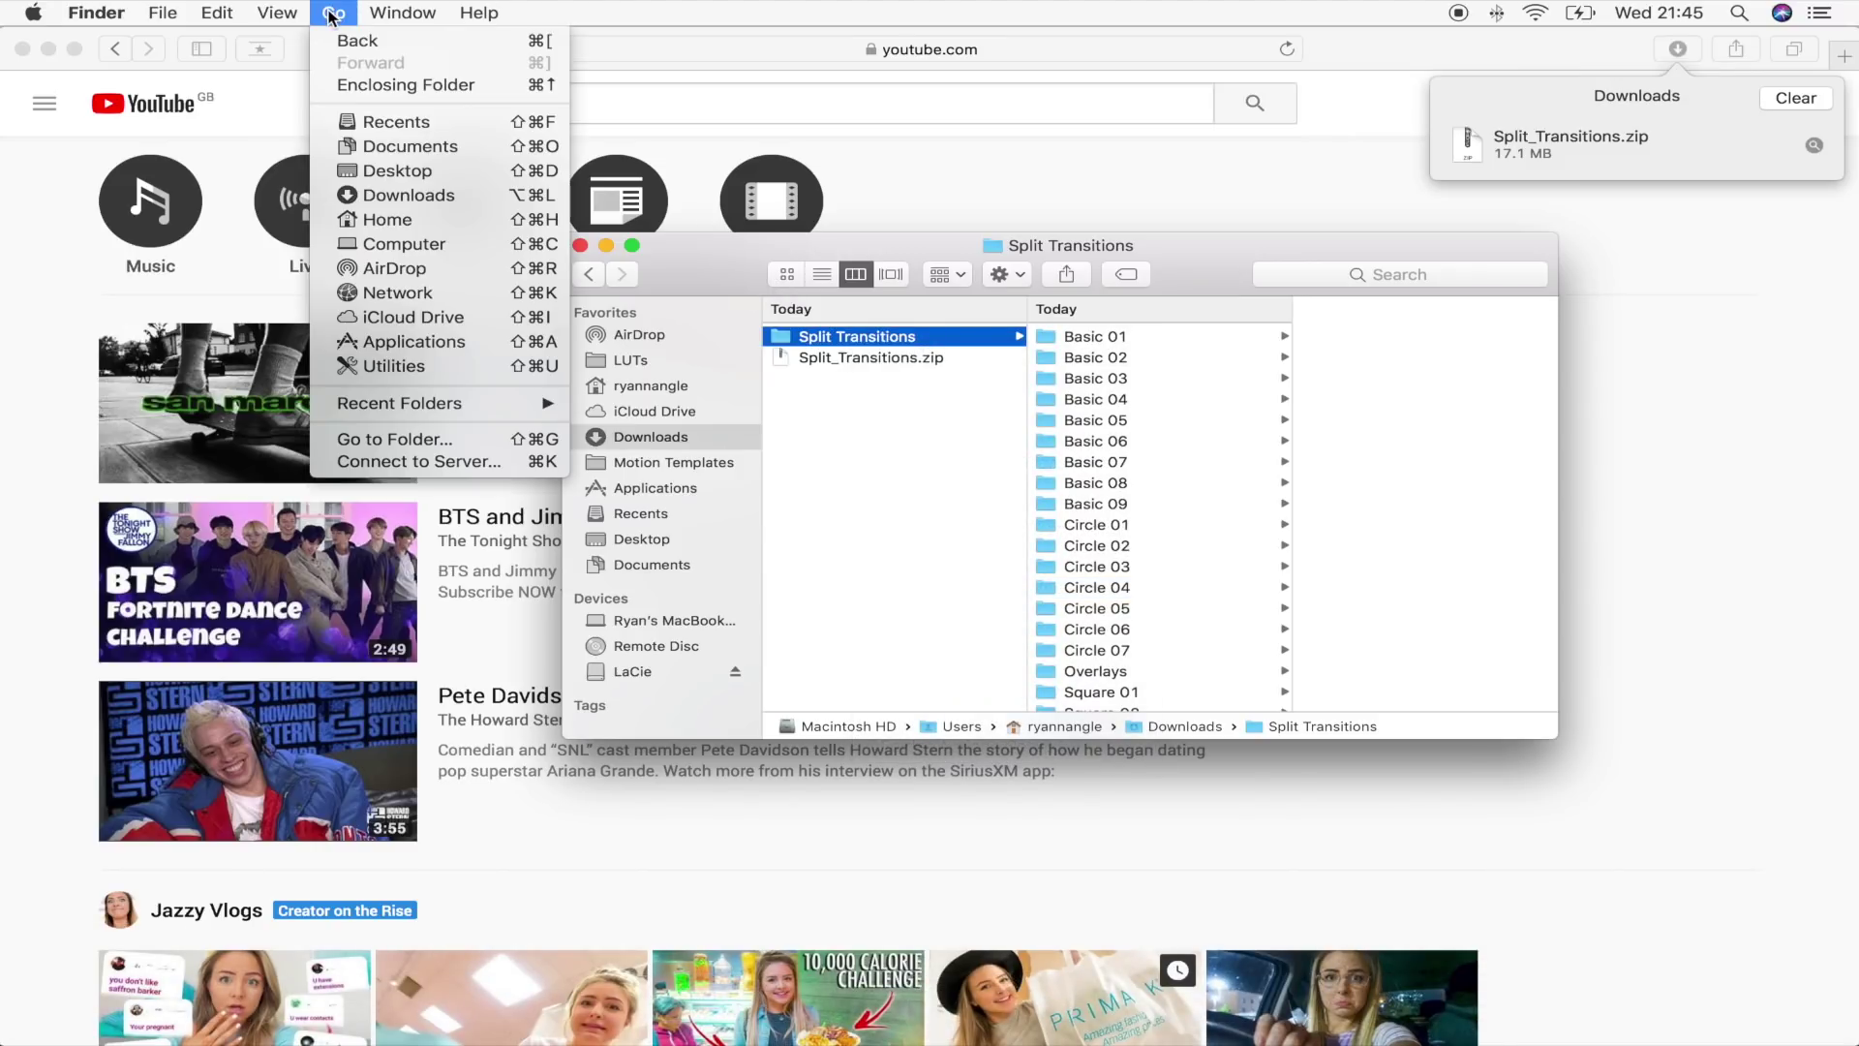
click(374, 220)
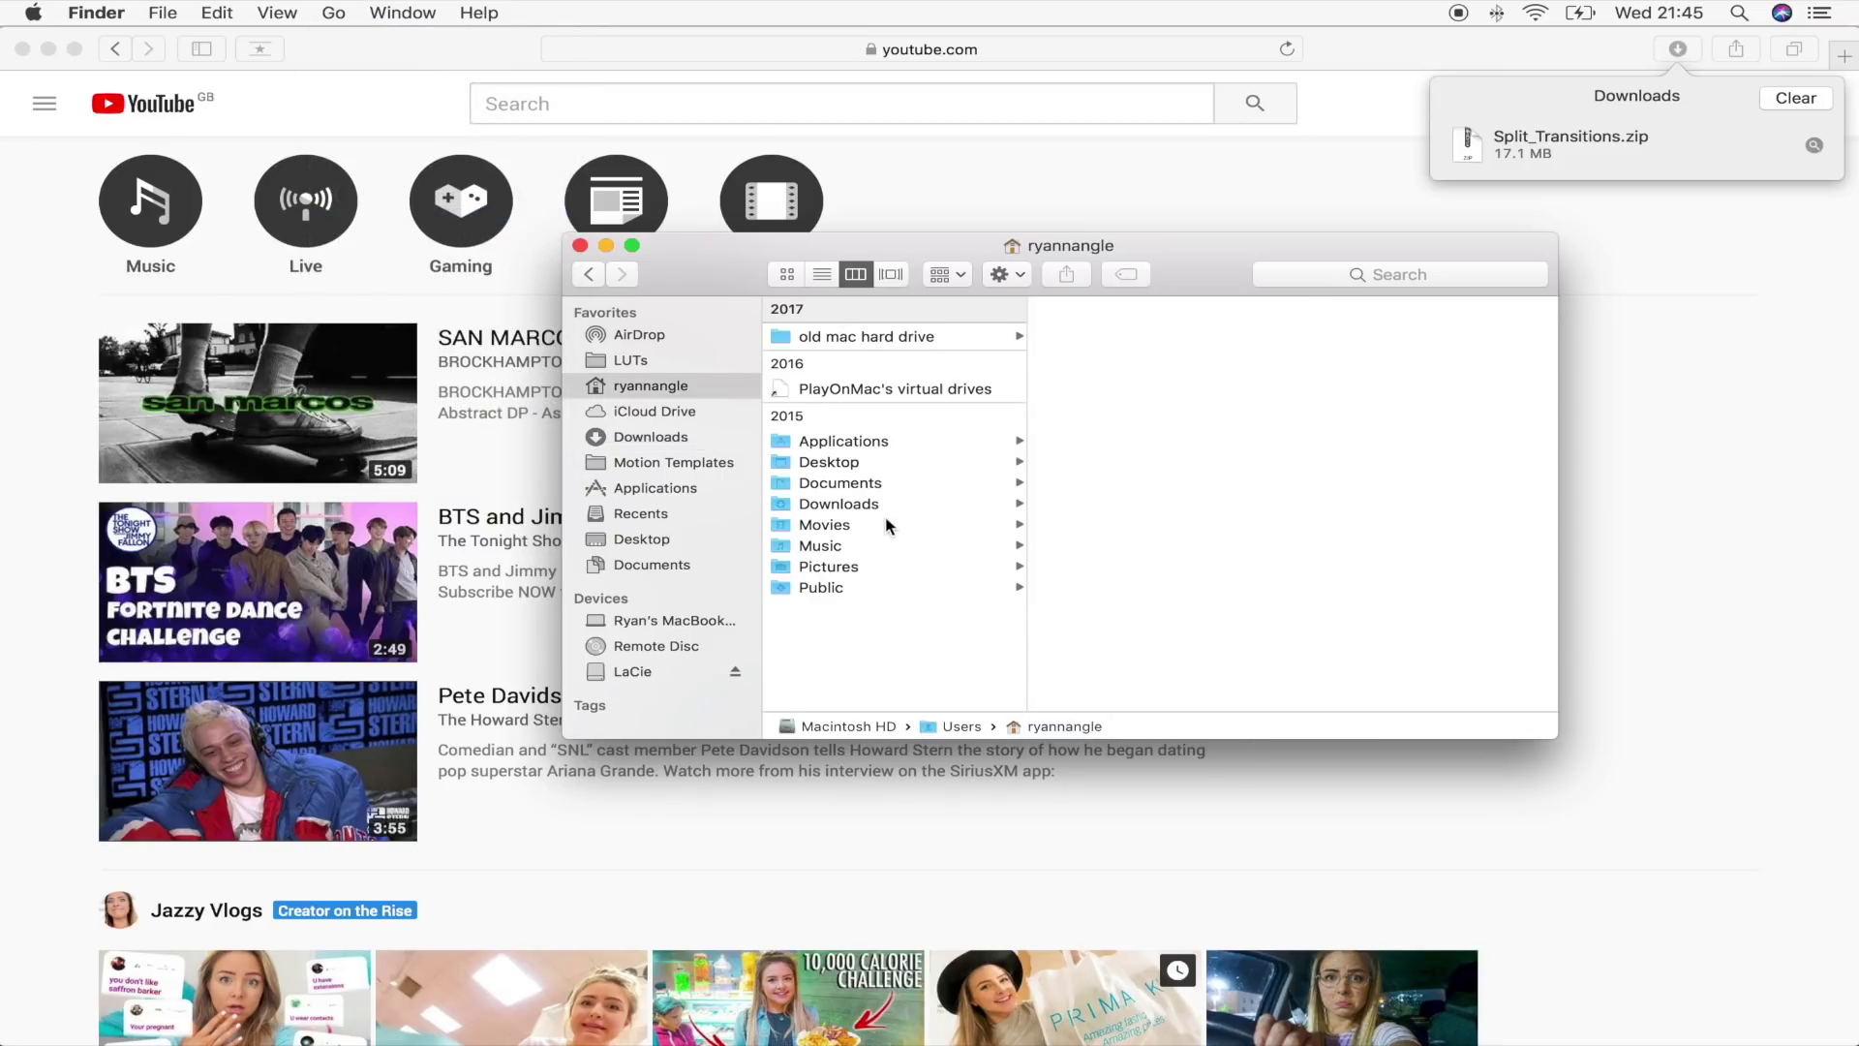
click(823, 525)
scroll(1132, 508, down, 5)
scroll(1133, 582, down, 3)
click(1122, 702)
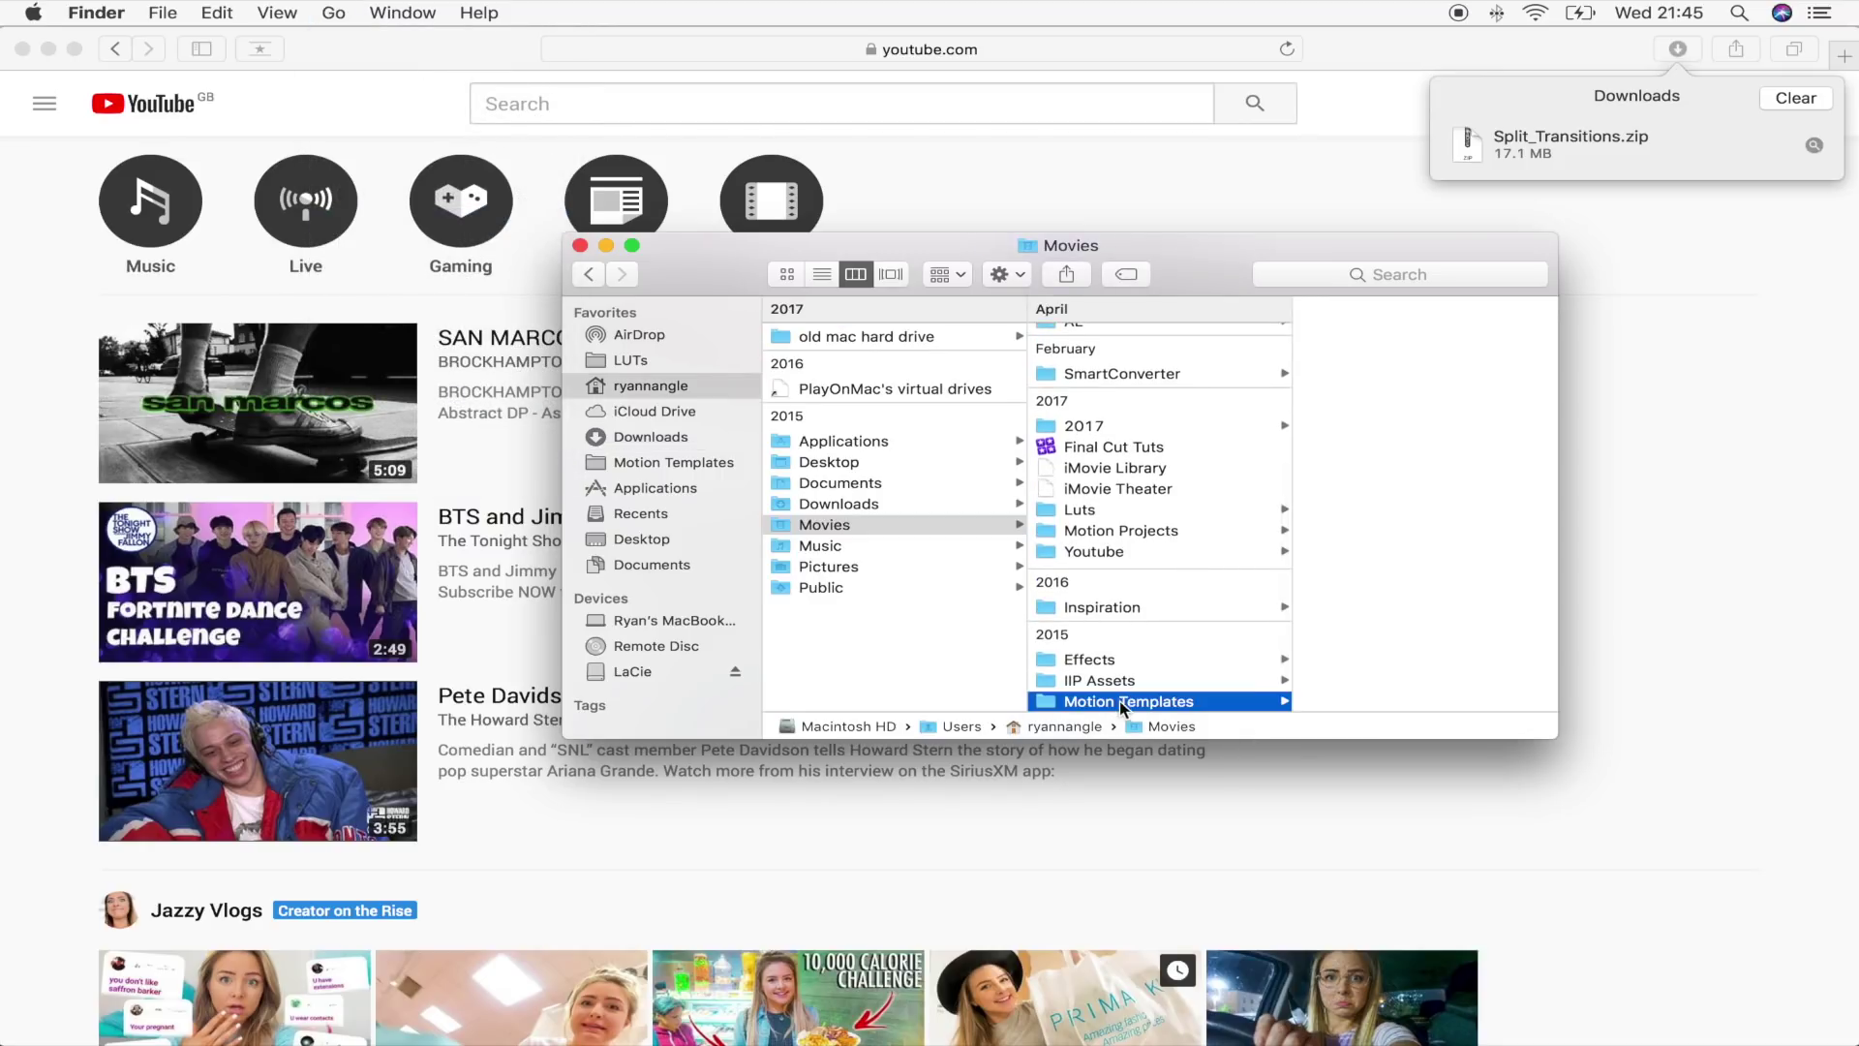
click(1391, 432)
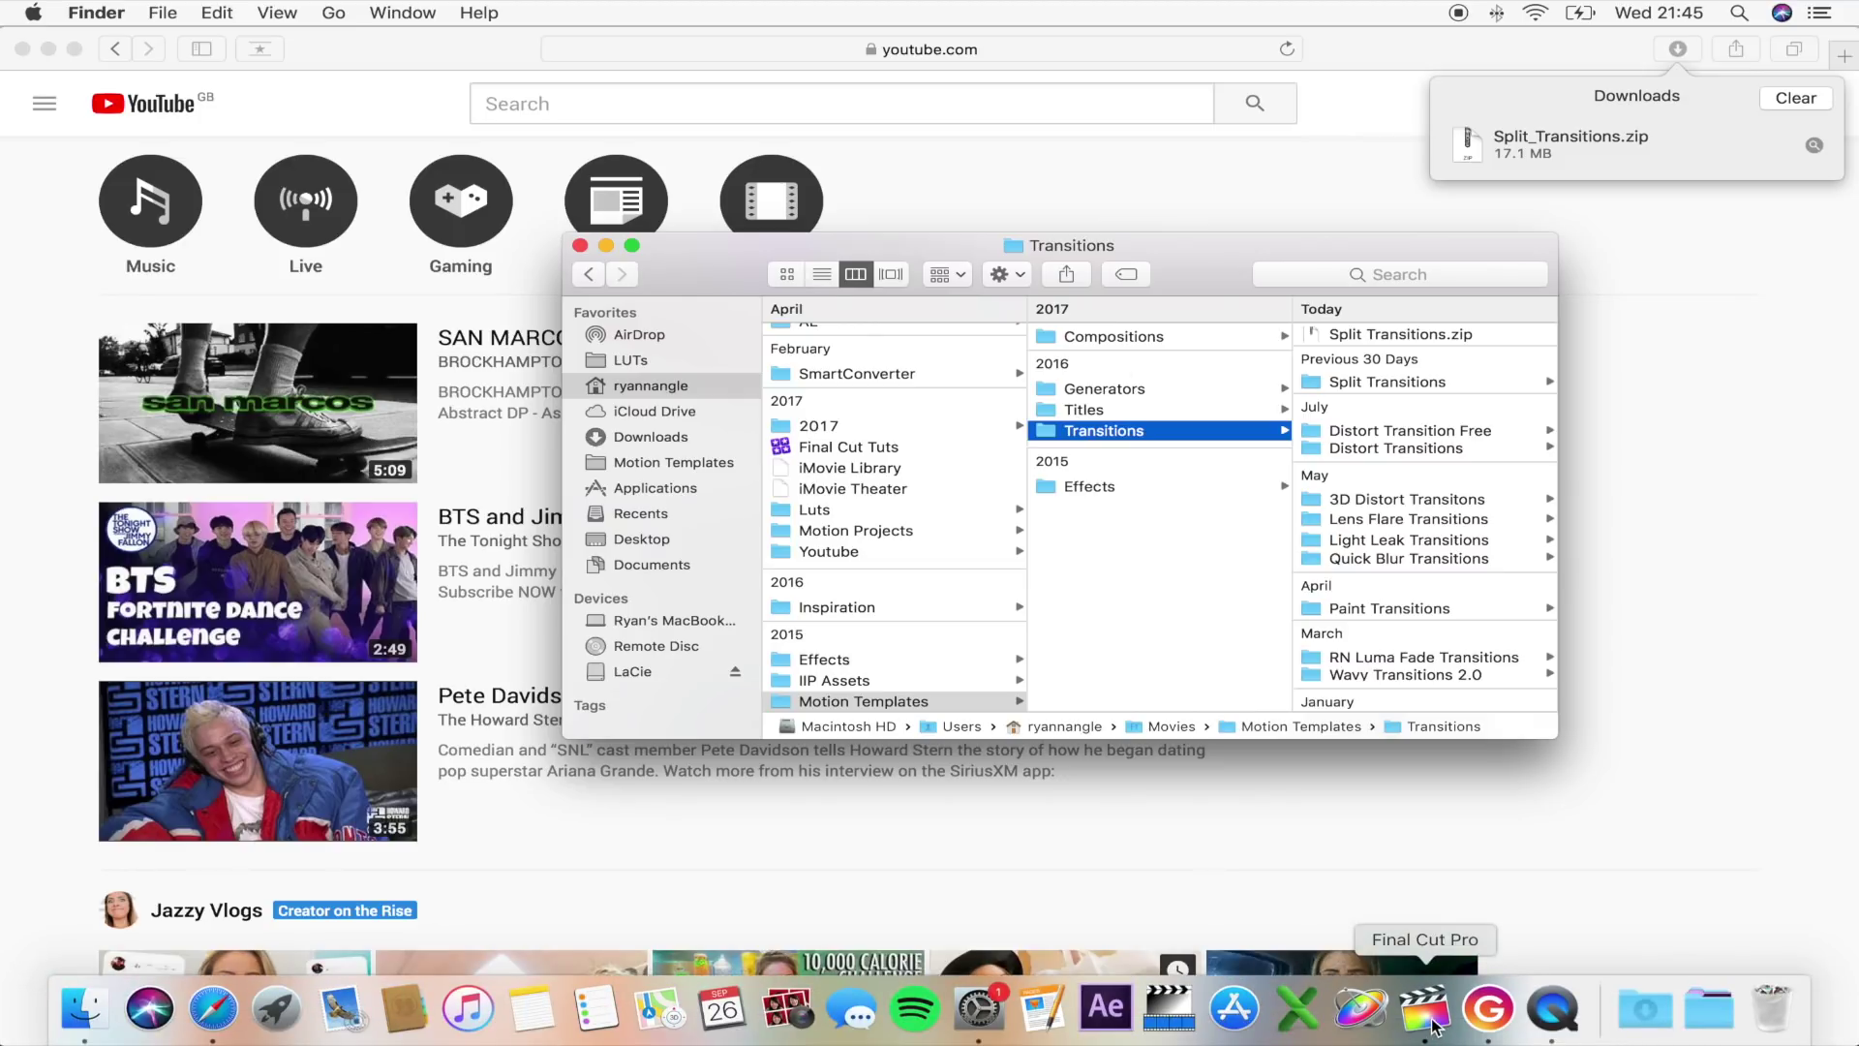
click(1431, 1010)
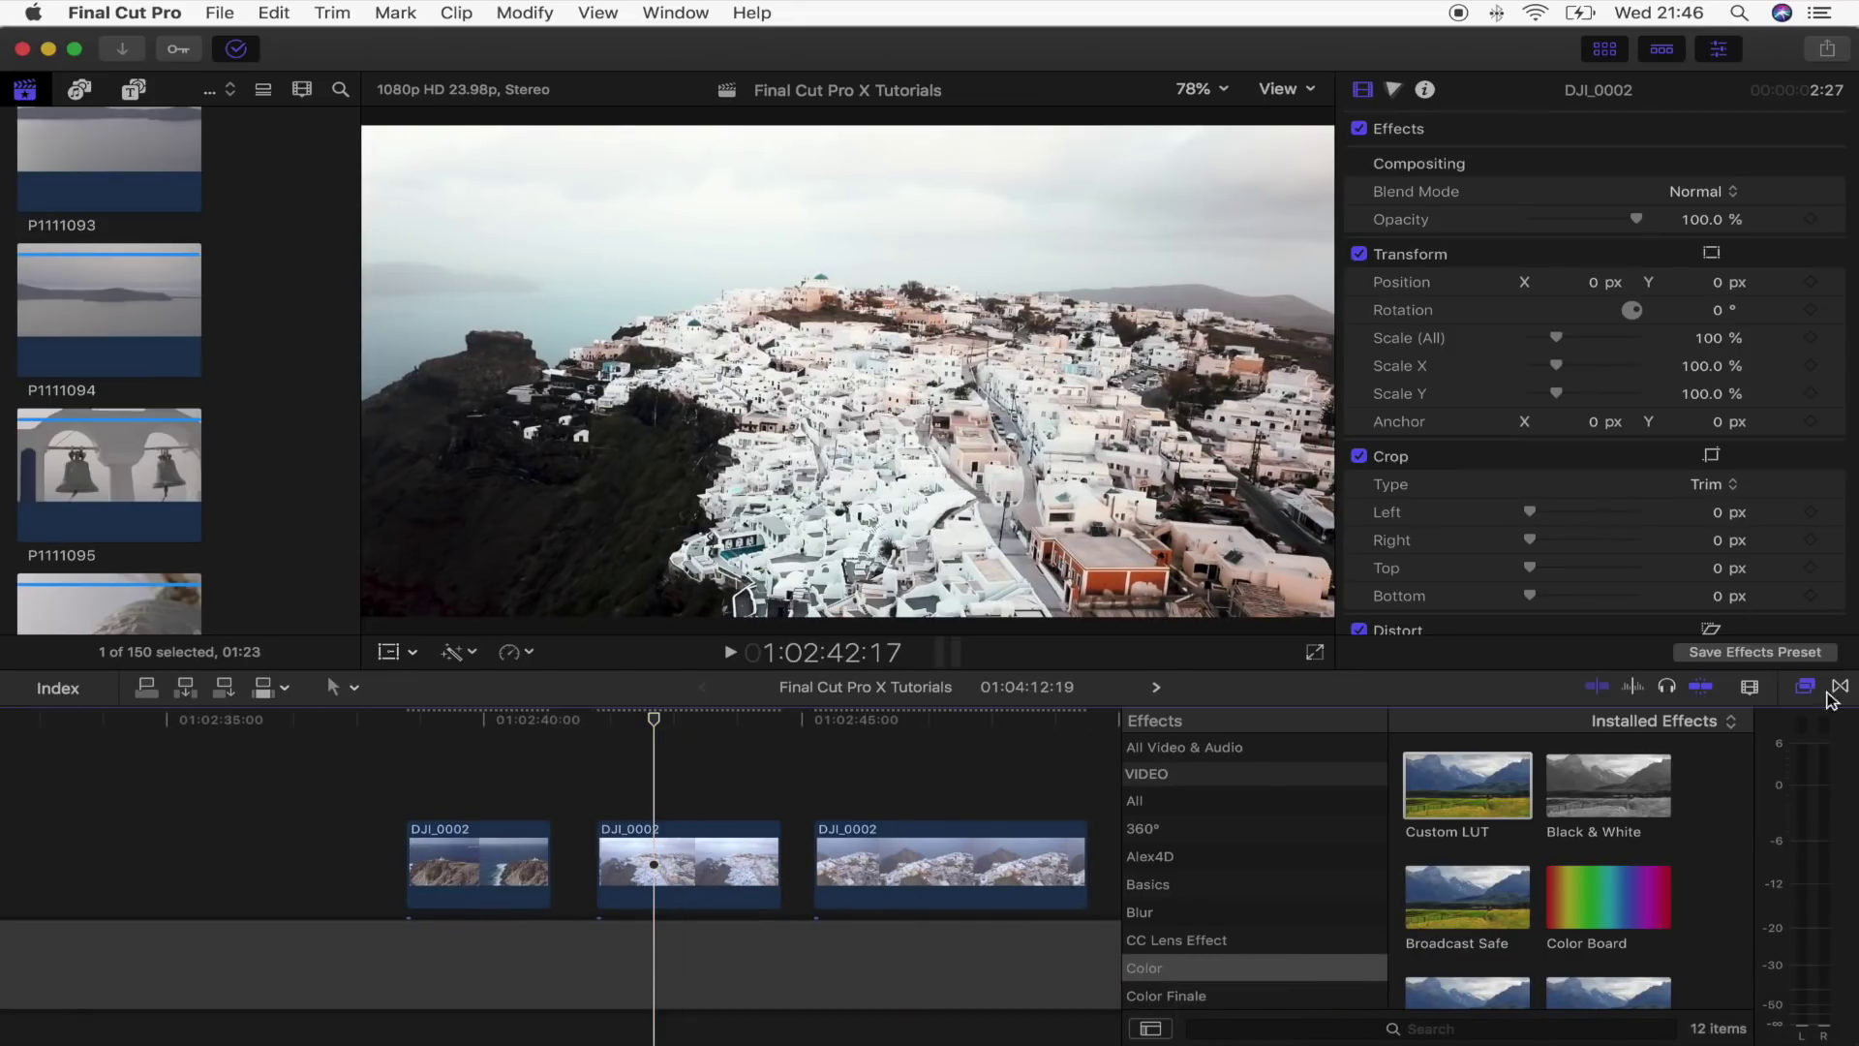
Show the Split Transitions category in the Transitions browser and nudge the first DJI_0002 clip
click(1842, 689)
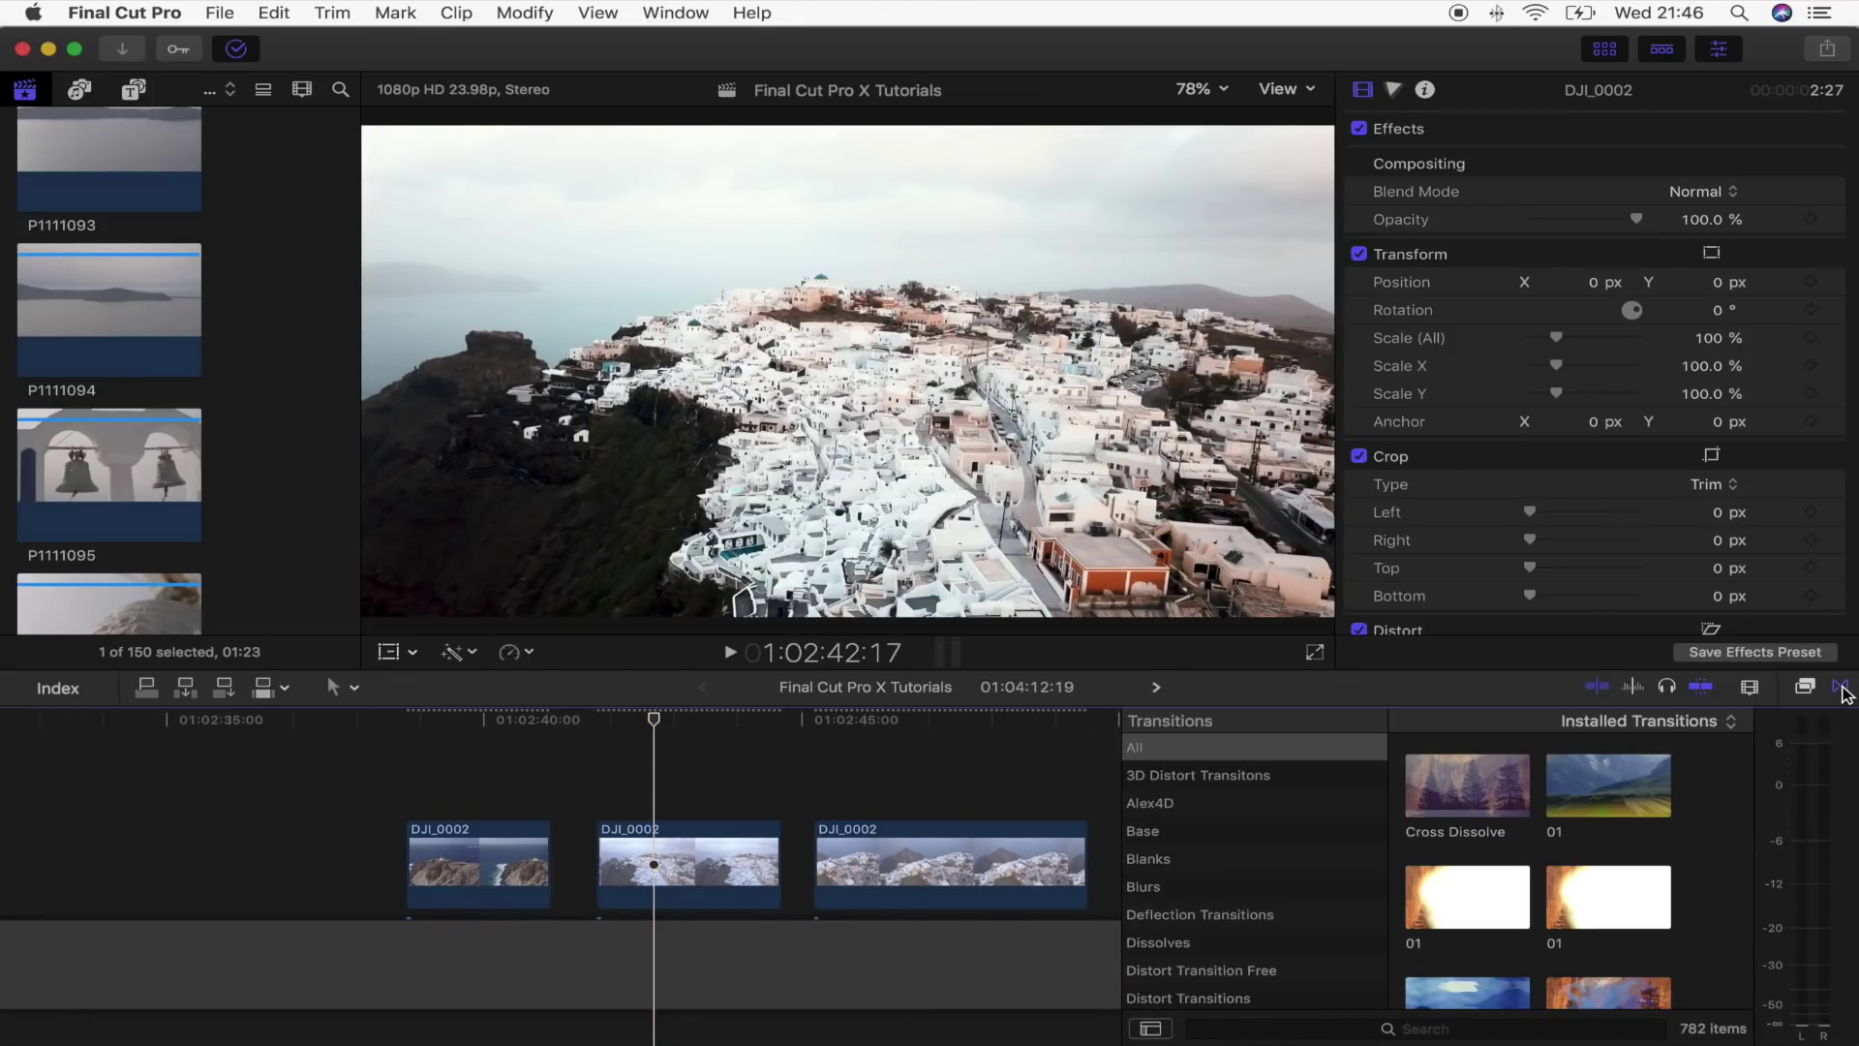
scroll(1189, 792, down, 10)
click(1163, 870)
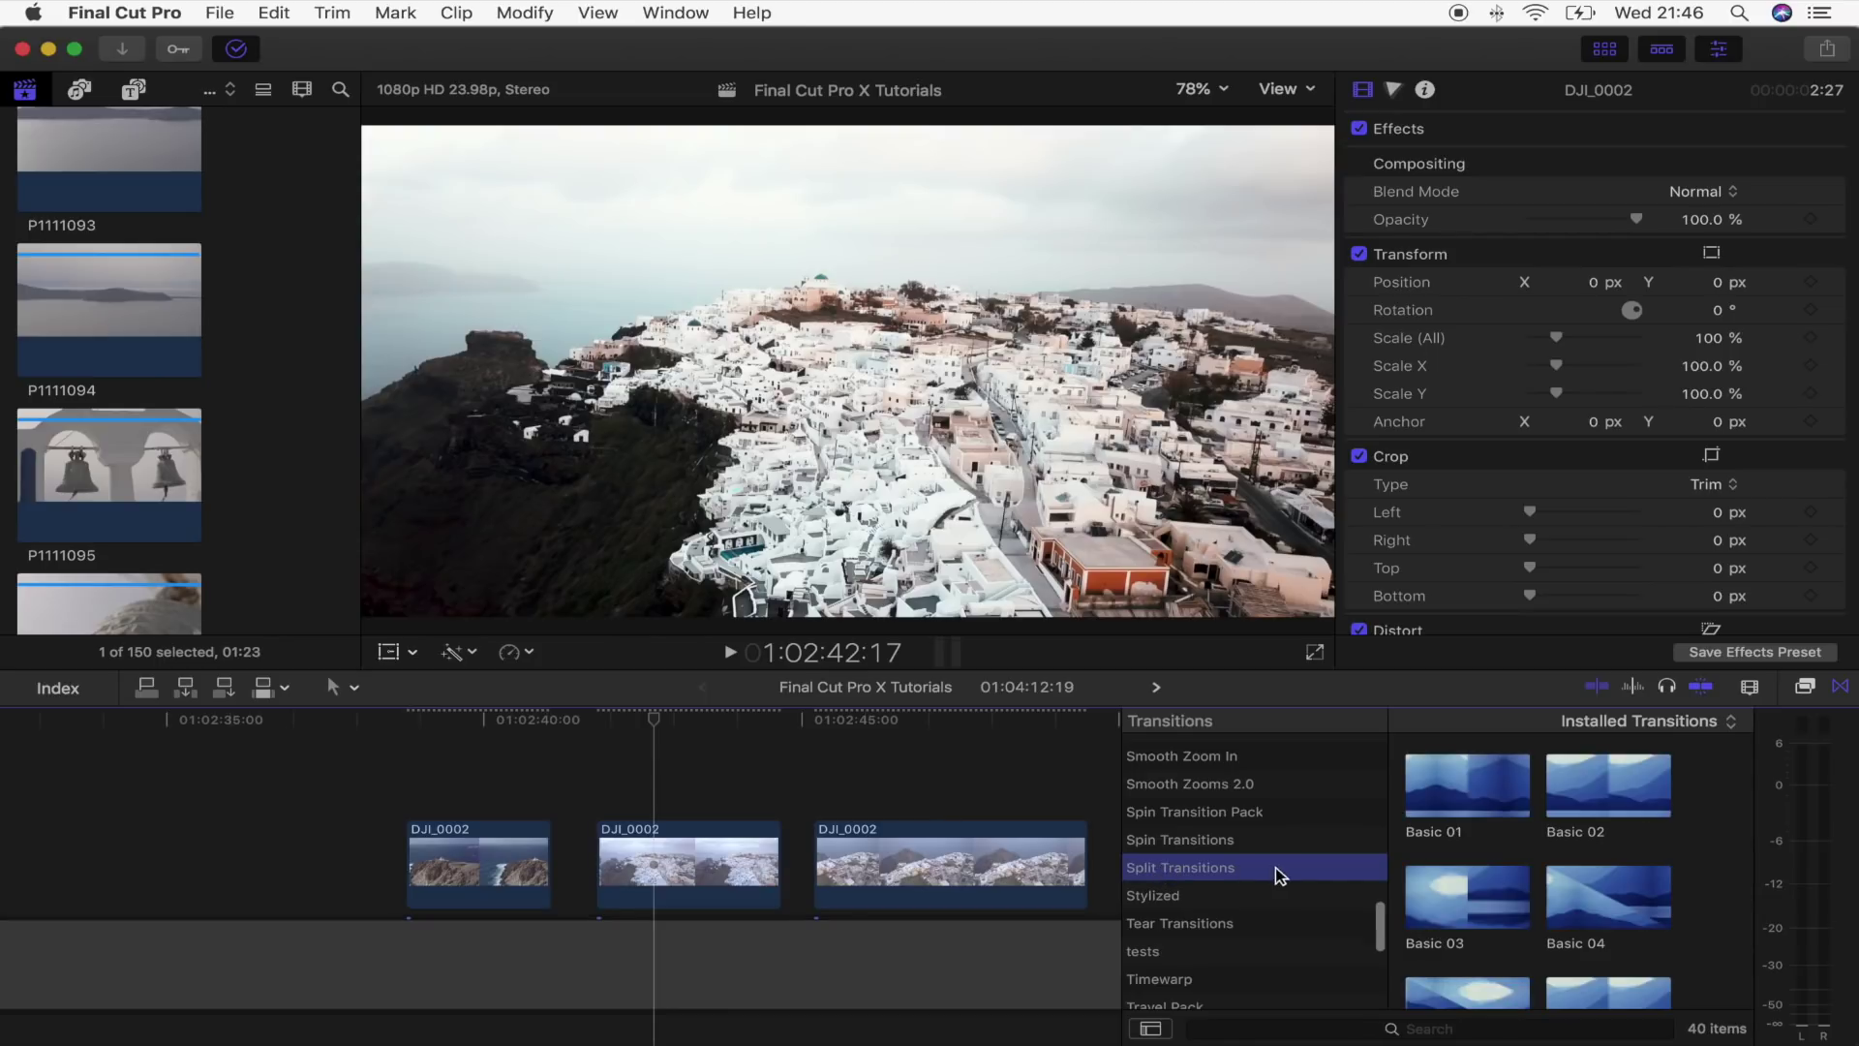
scroll(1431, 771, down, 2)
scroll(1430, 770, down, 1)
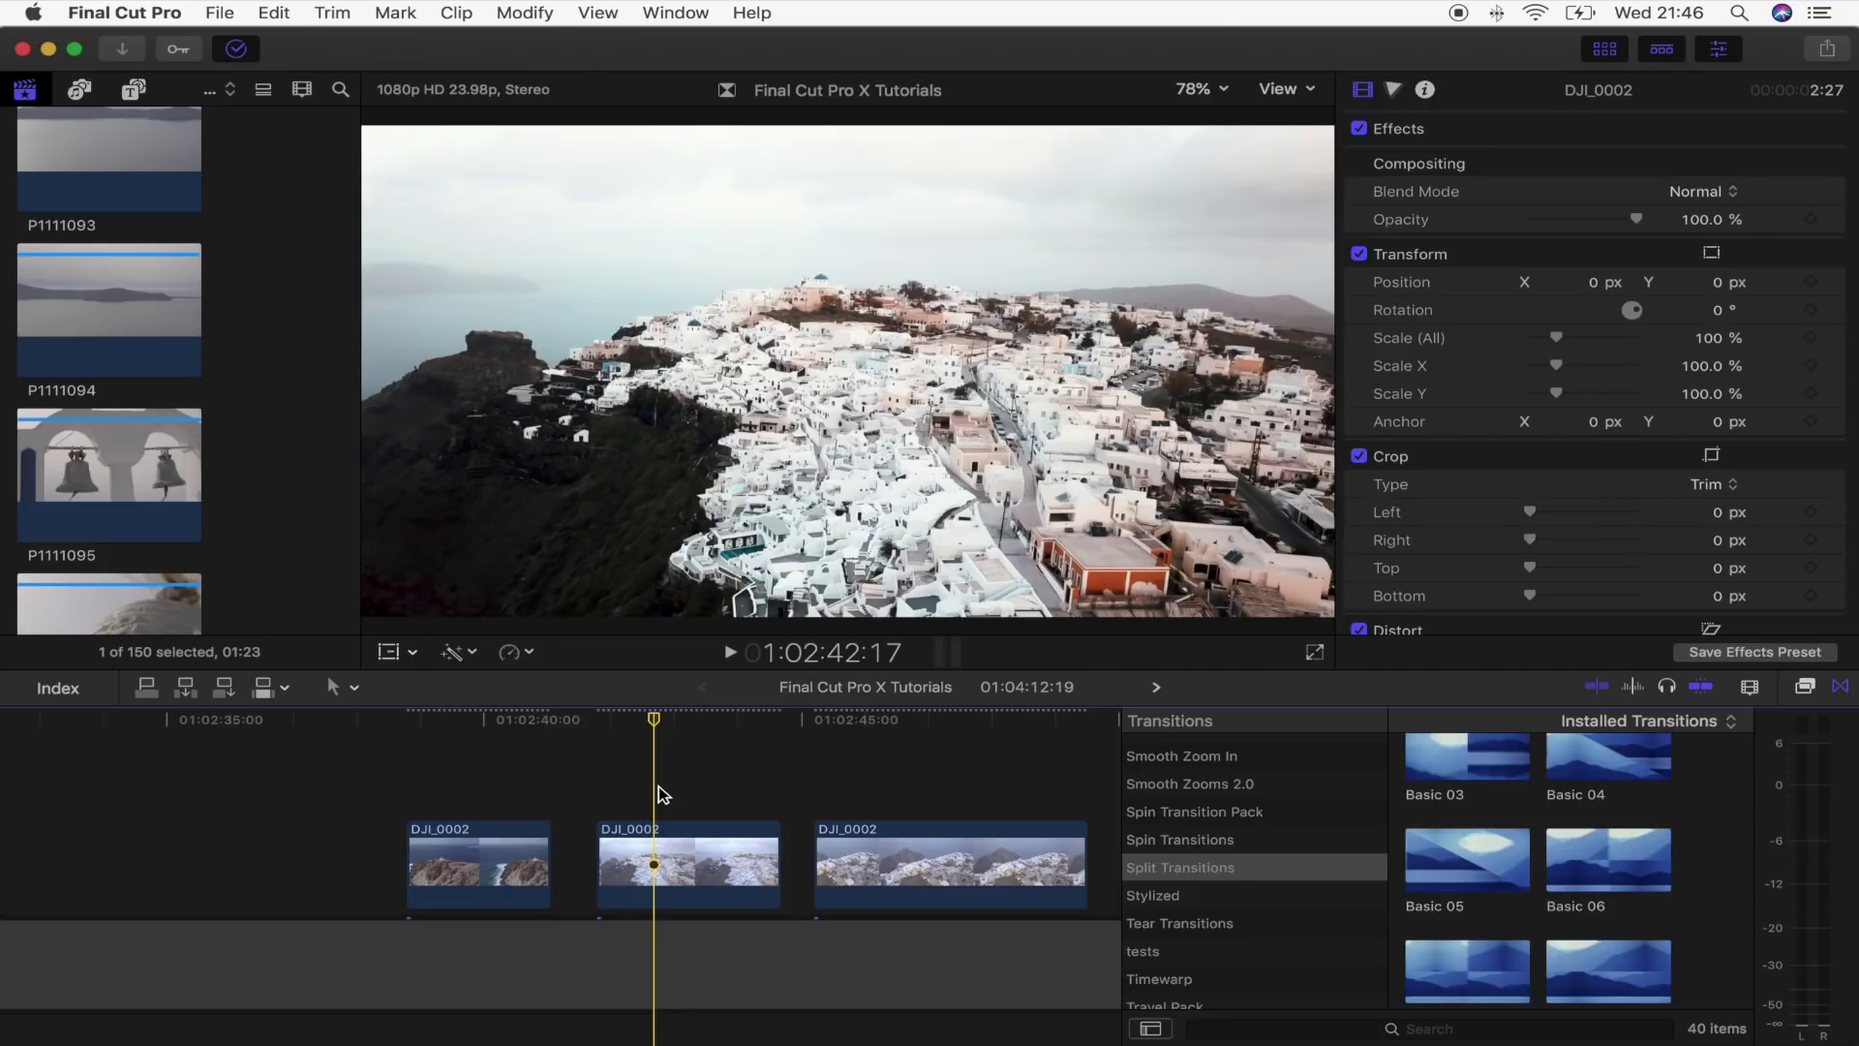
scroll(661, 792, right, 3)
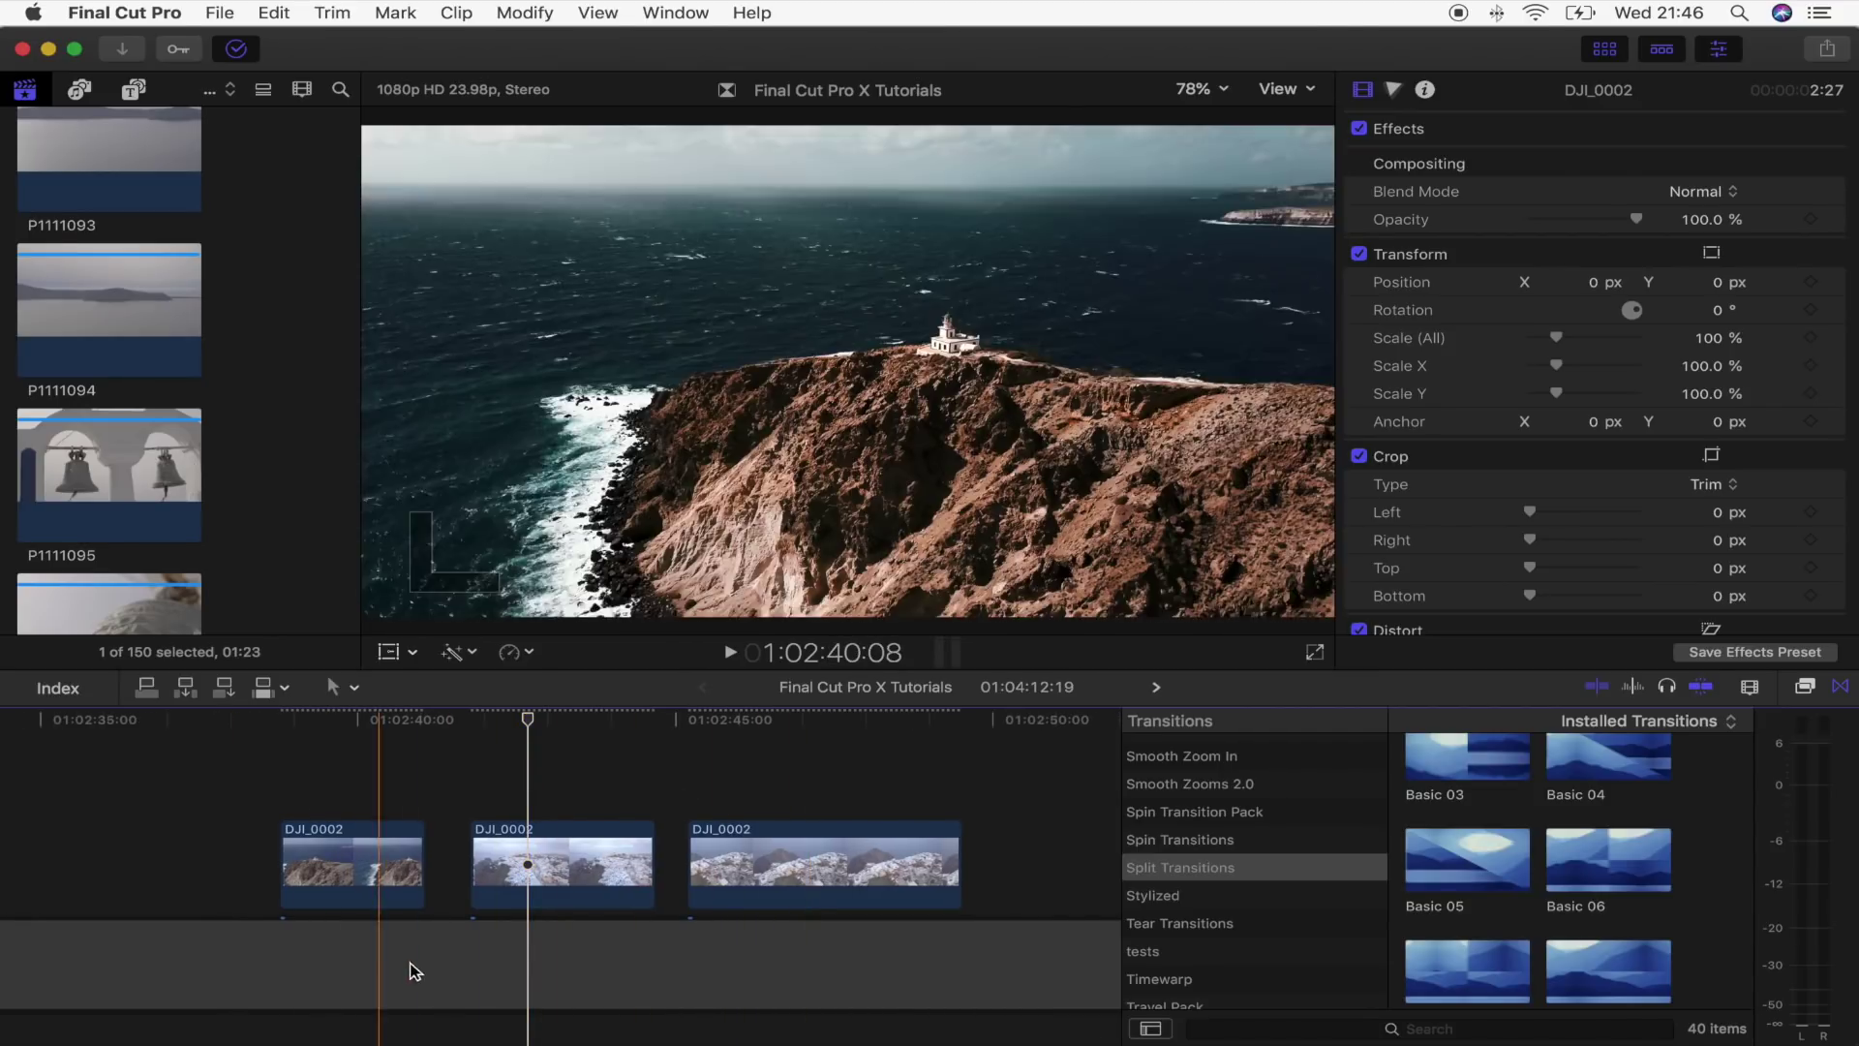
drag(348, 857, 331, 843)
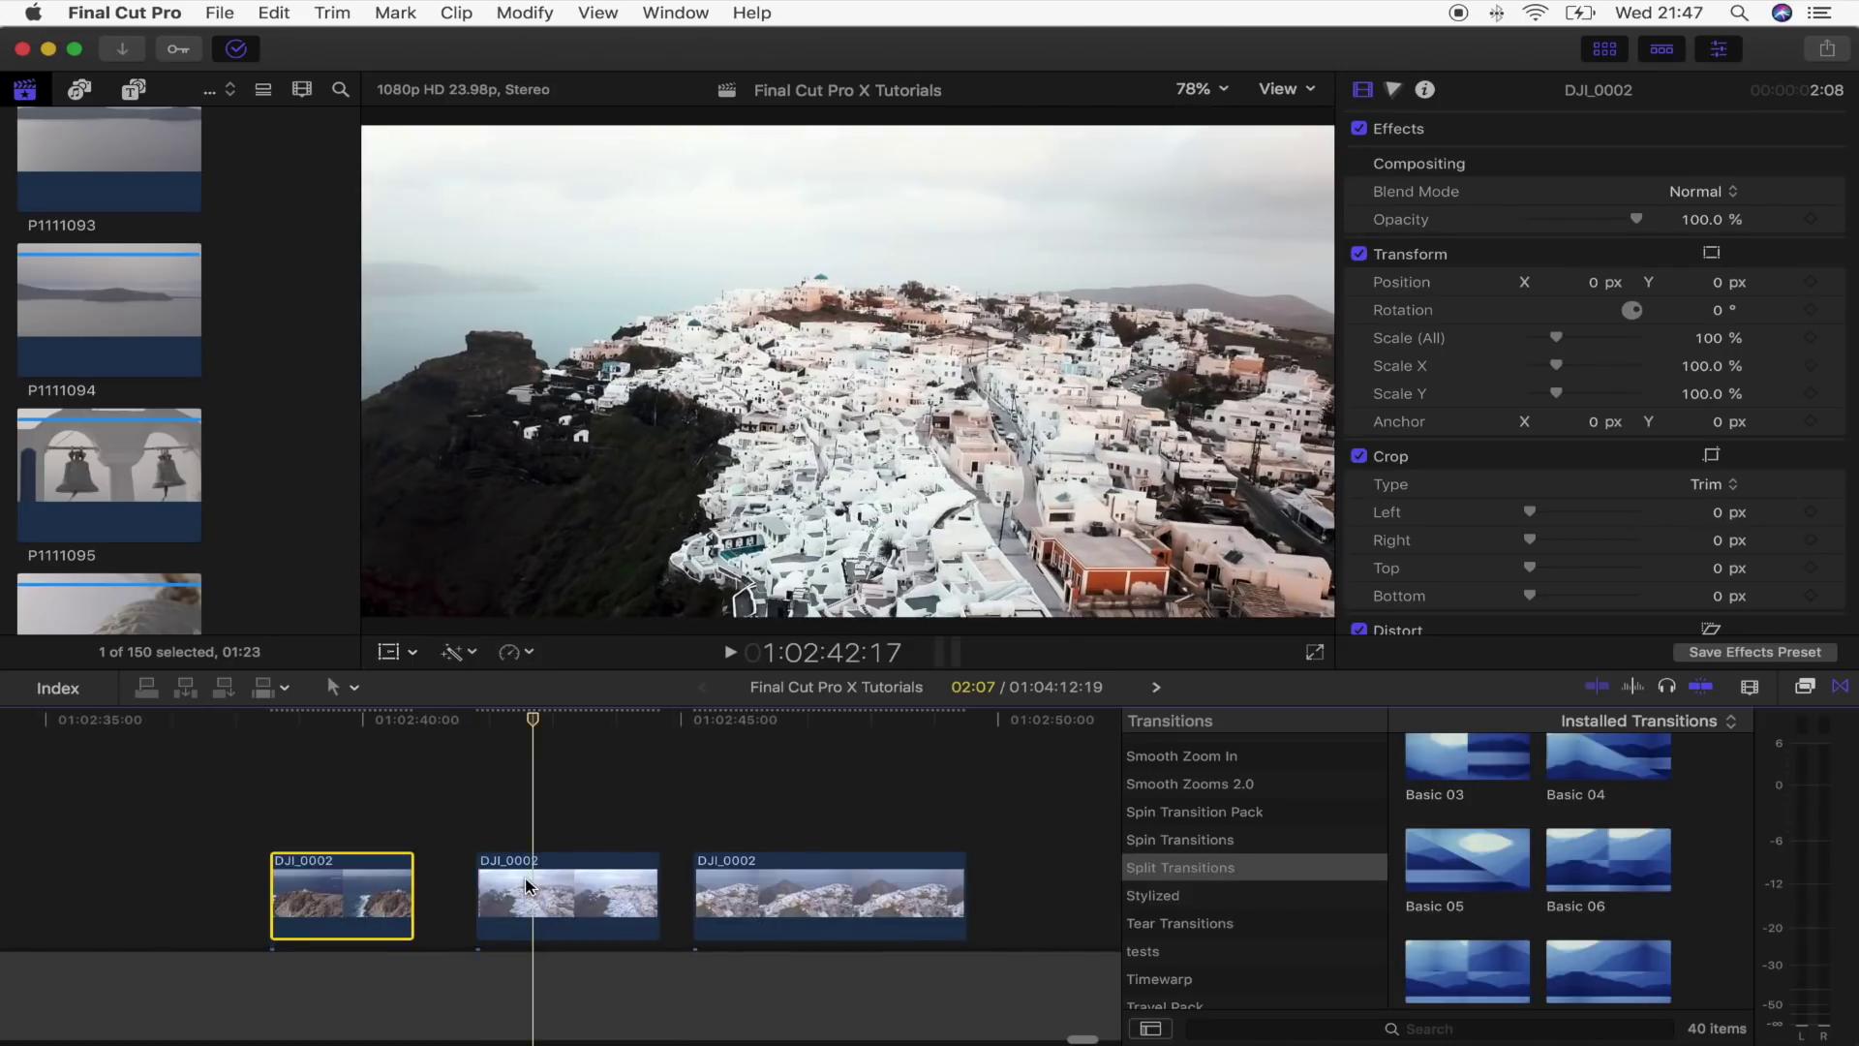
Apply the Circle 02 transition to the start of the second DJI_0002 clip
click(502, 879)
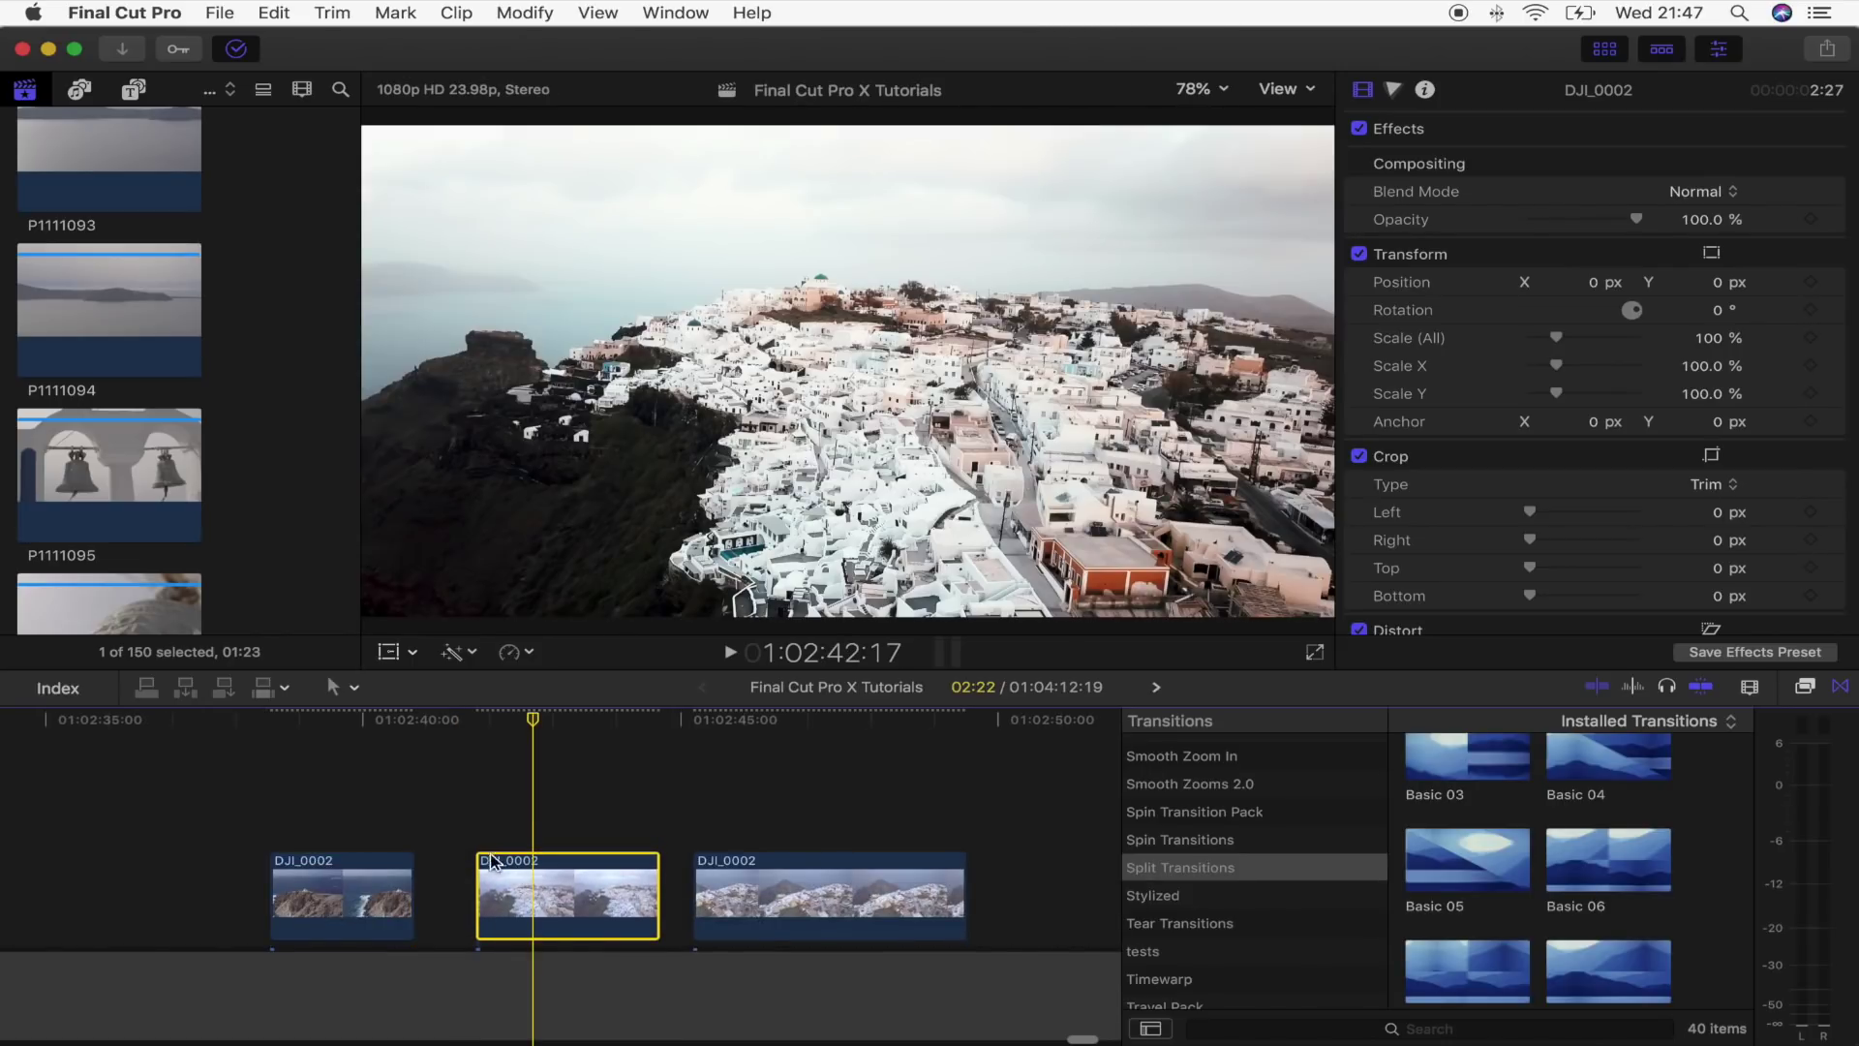
scroll(516, 881, down, 1)
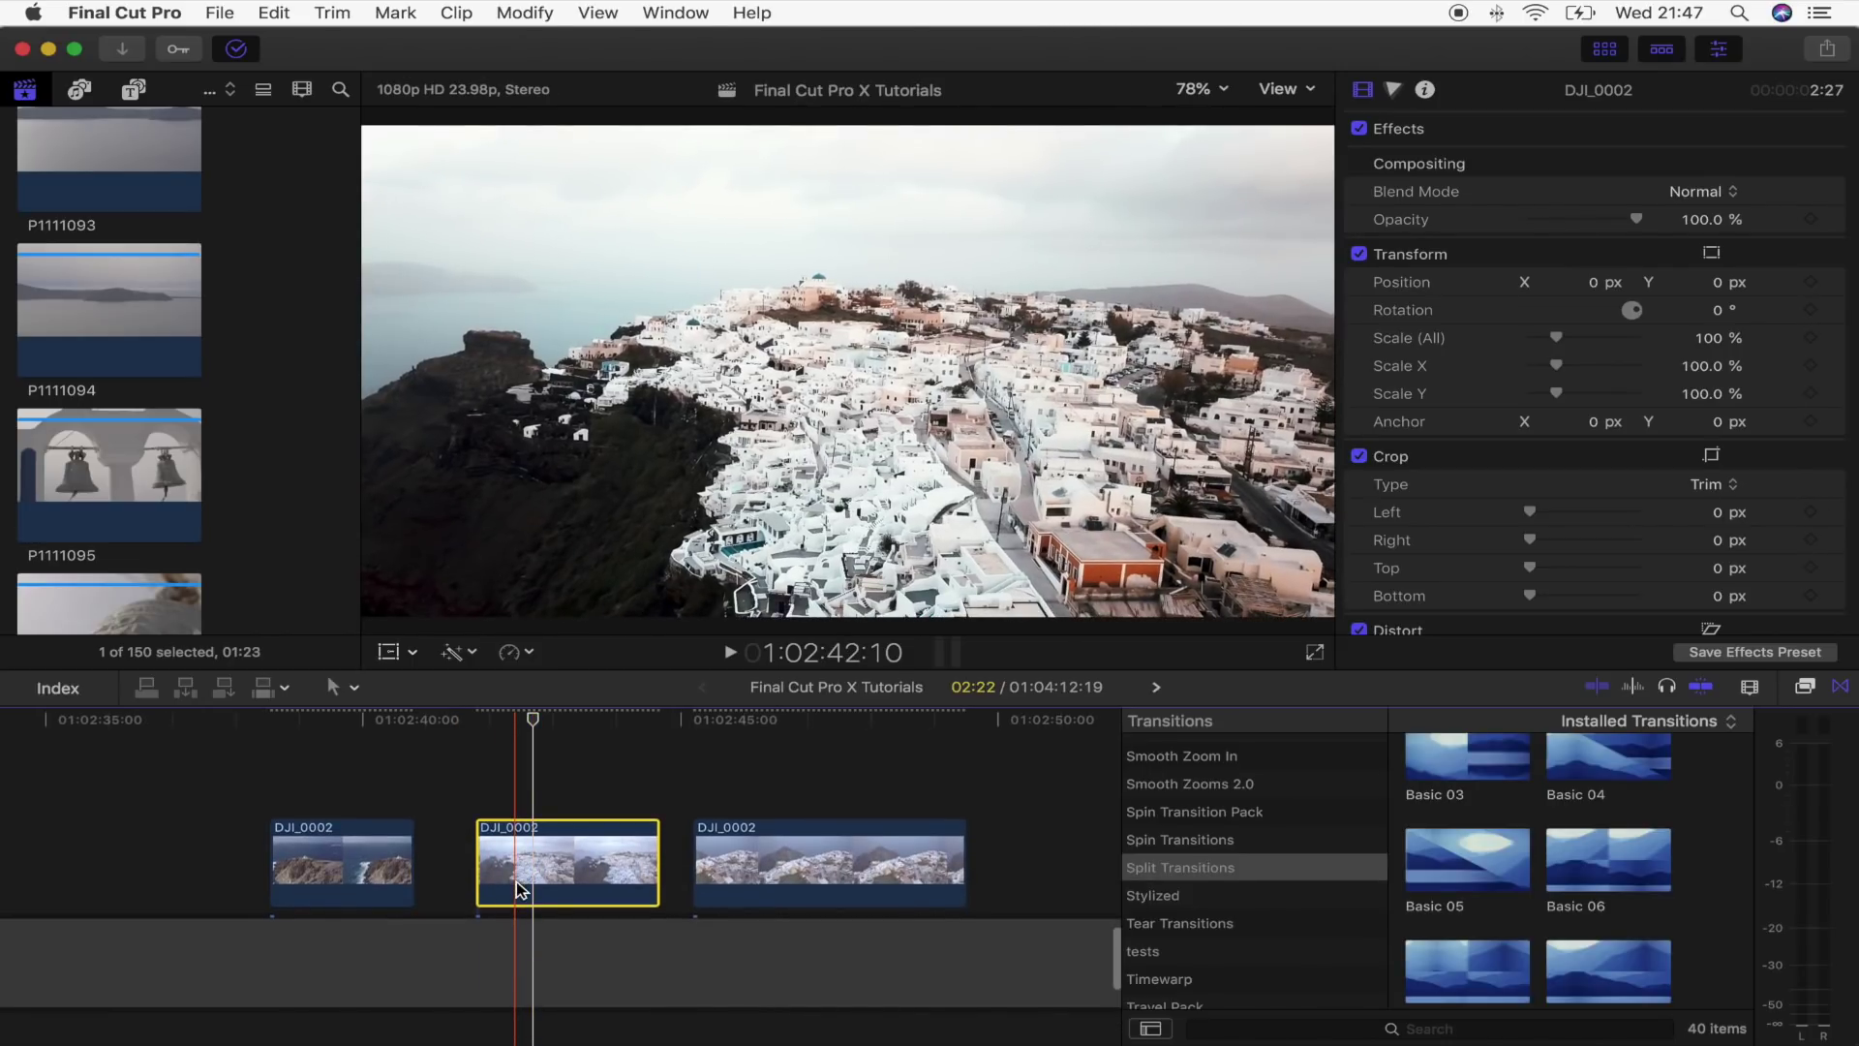
click(483, 854)
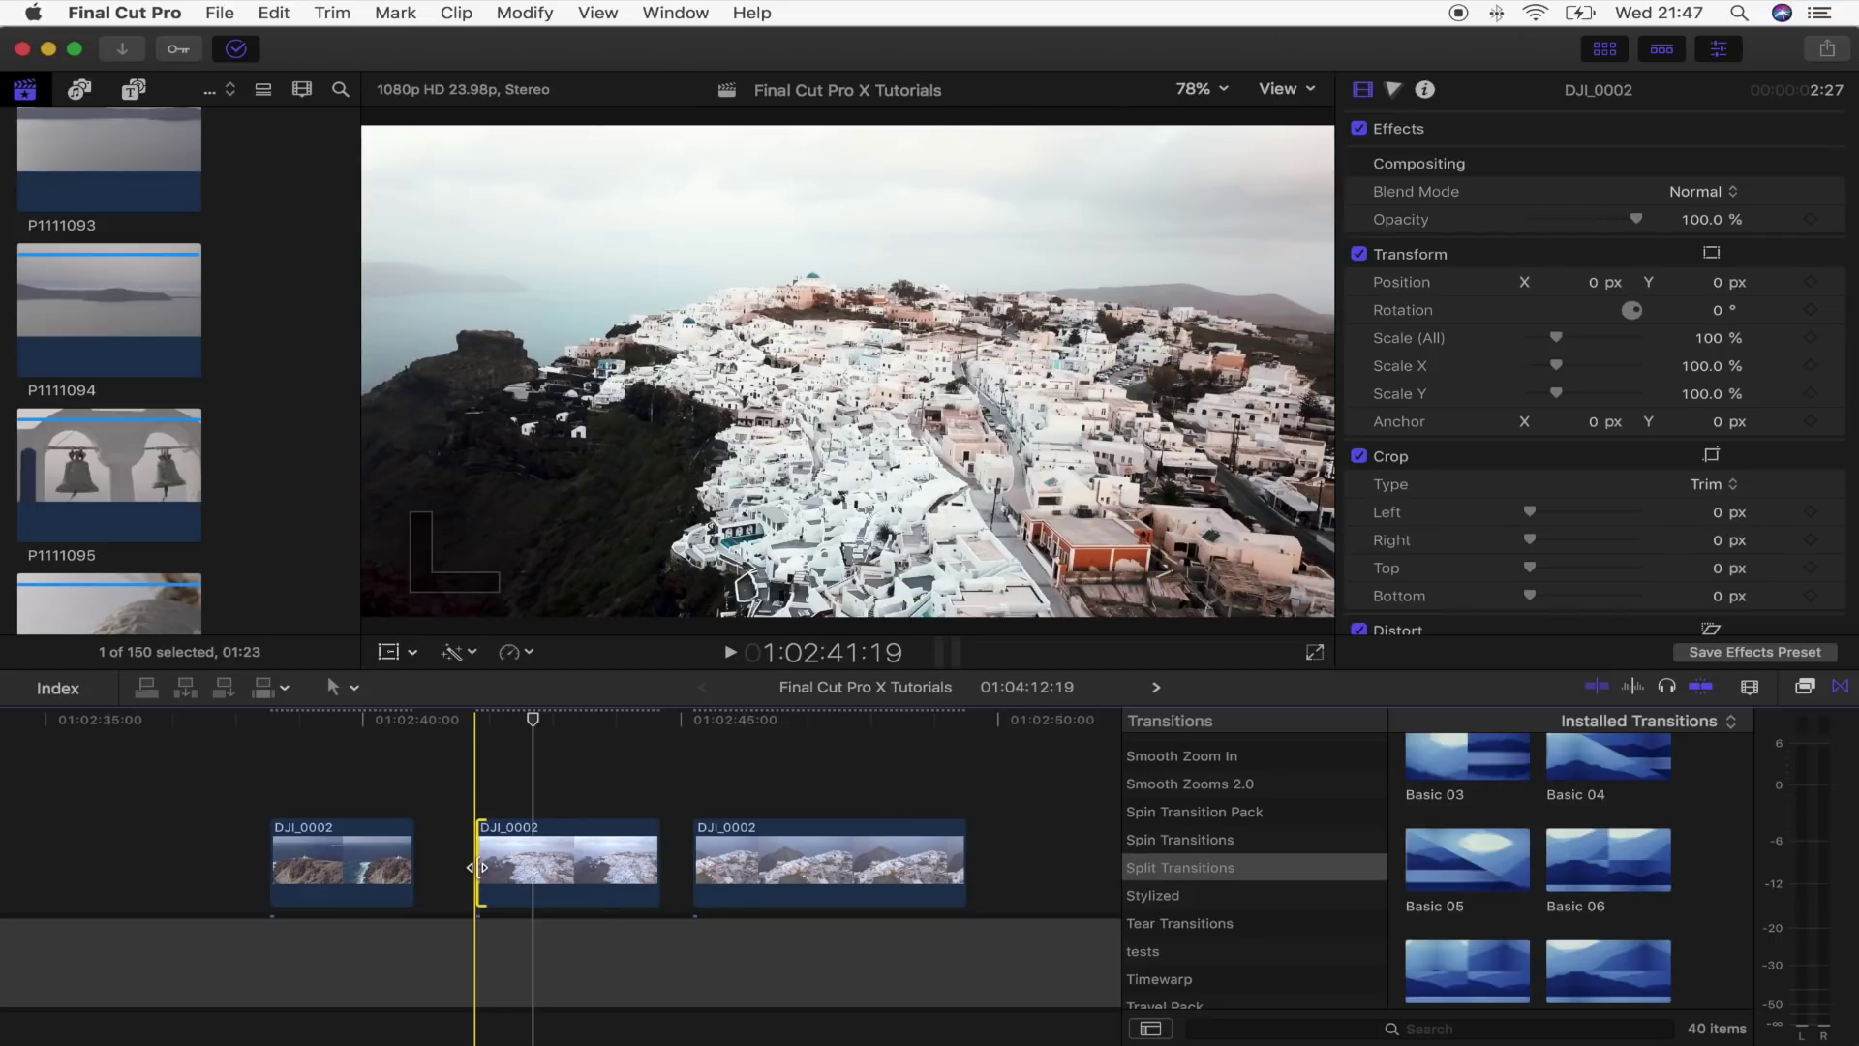
scroll(1573, 901, down, 4)
scroll(1572, 900, down, 4)
scroll(1573, 900, down, 3)
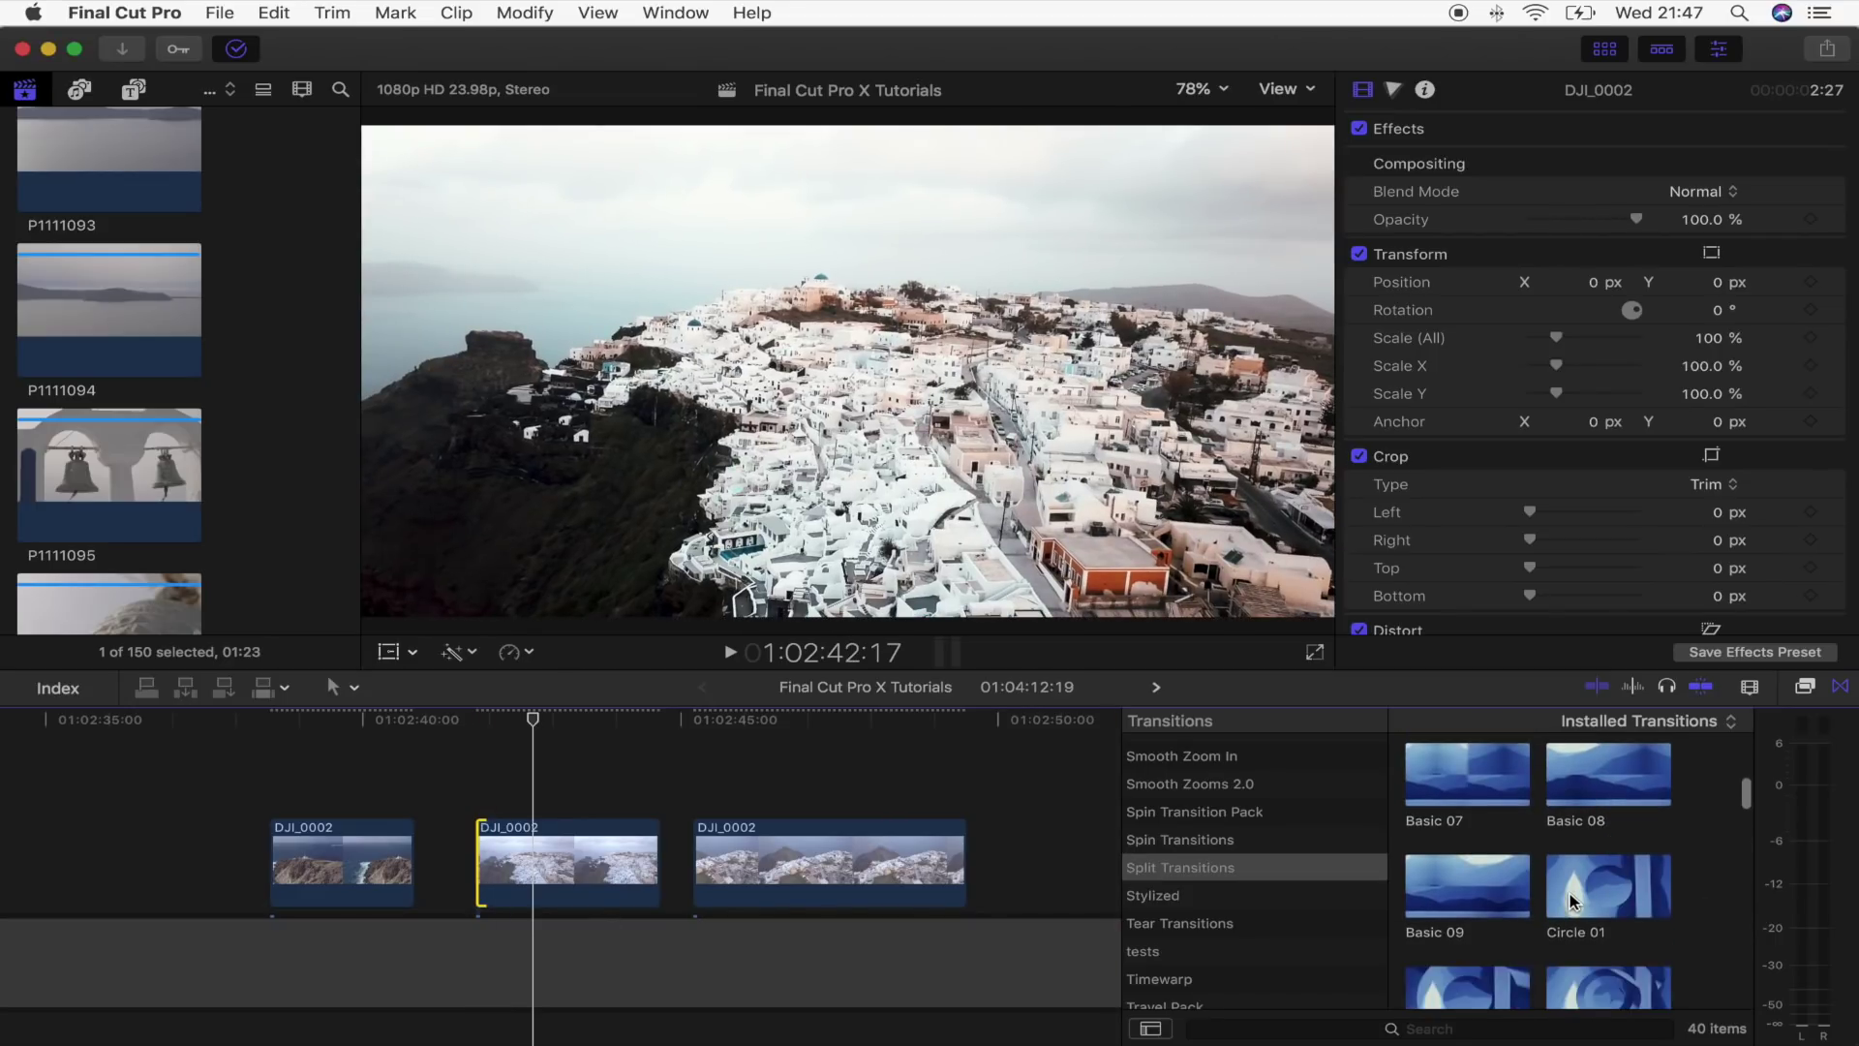
scroll(1572, 900, down, 2)
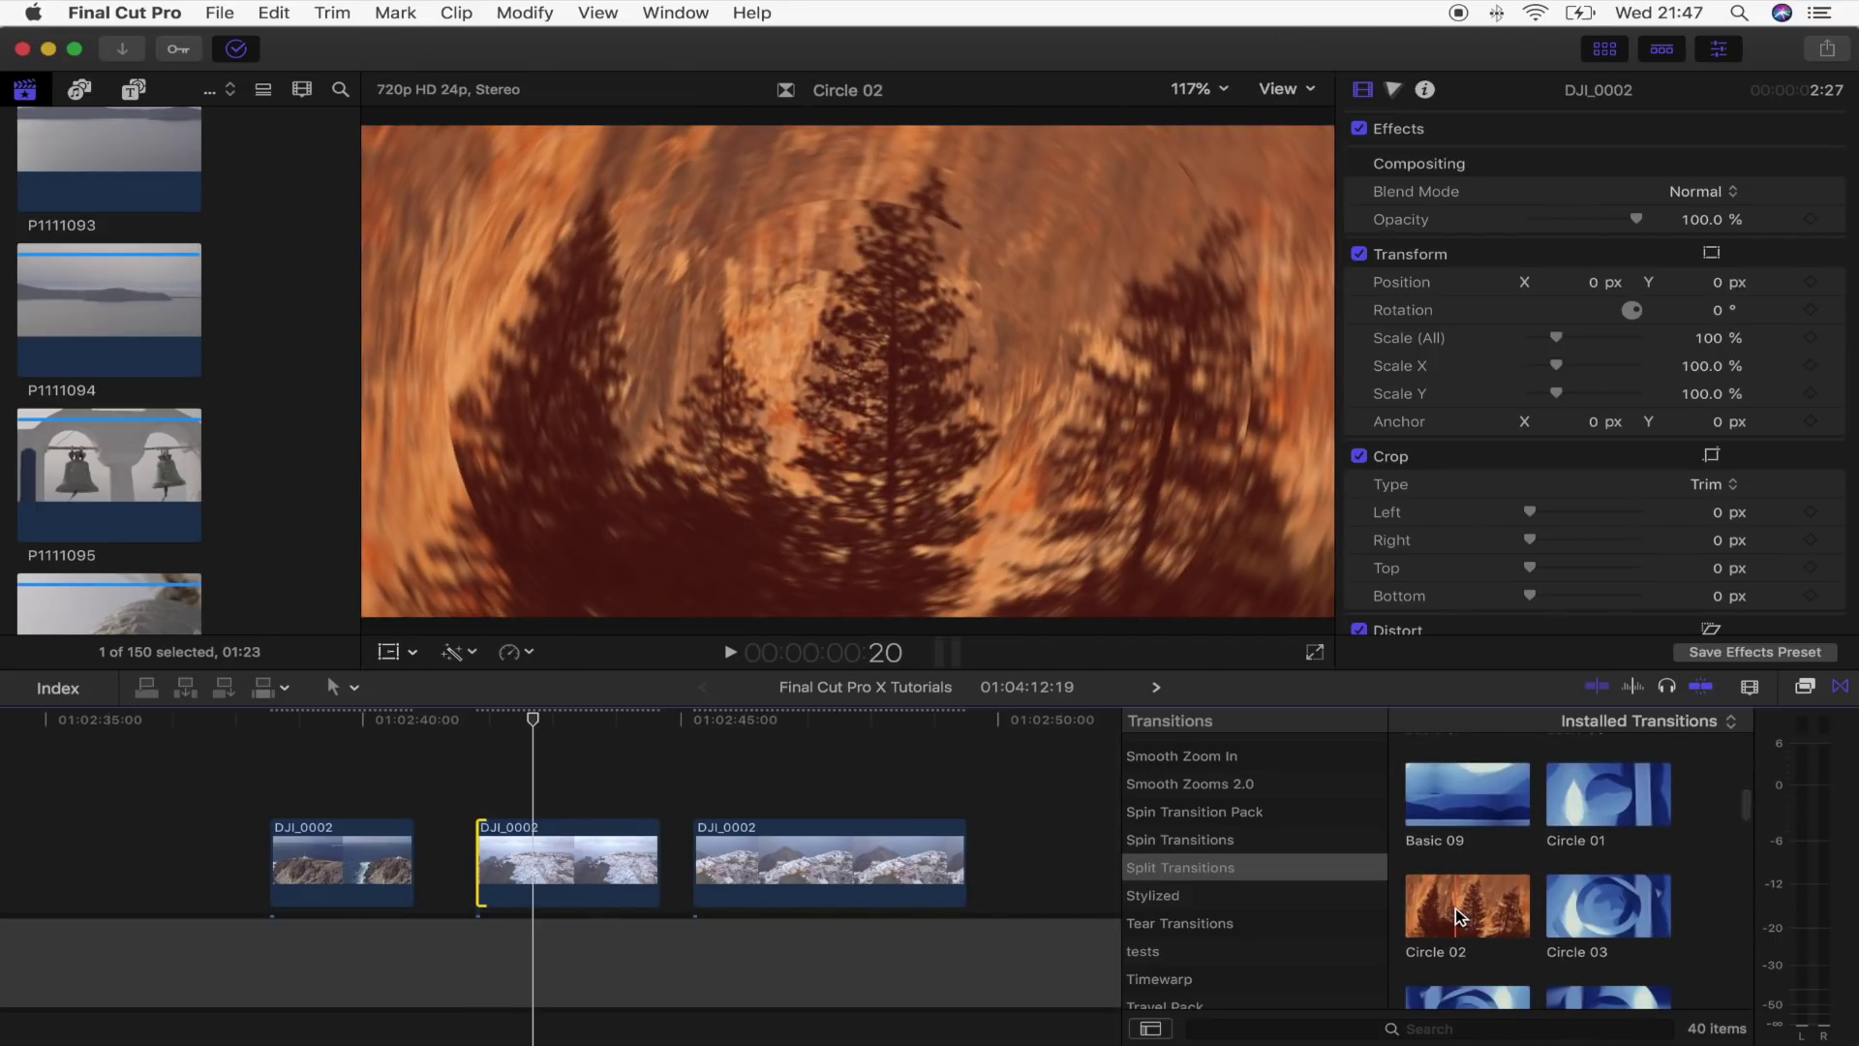
double_click(1460, 916)
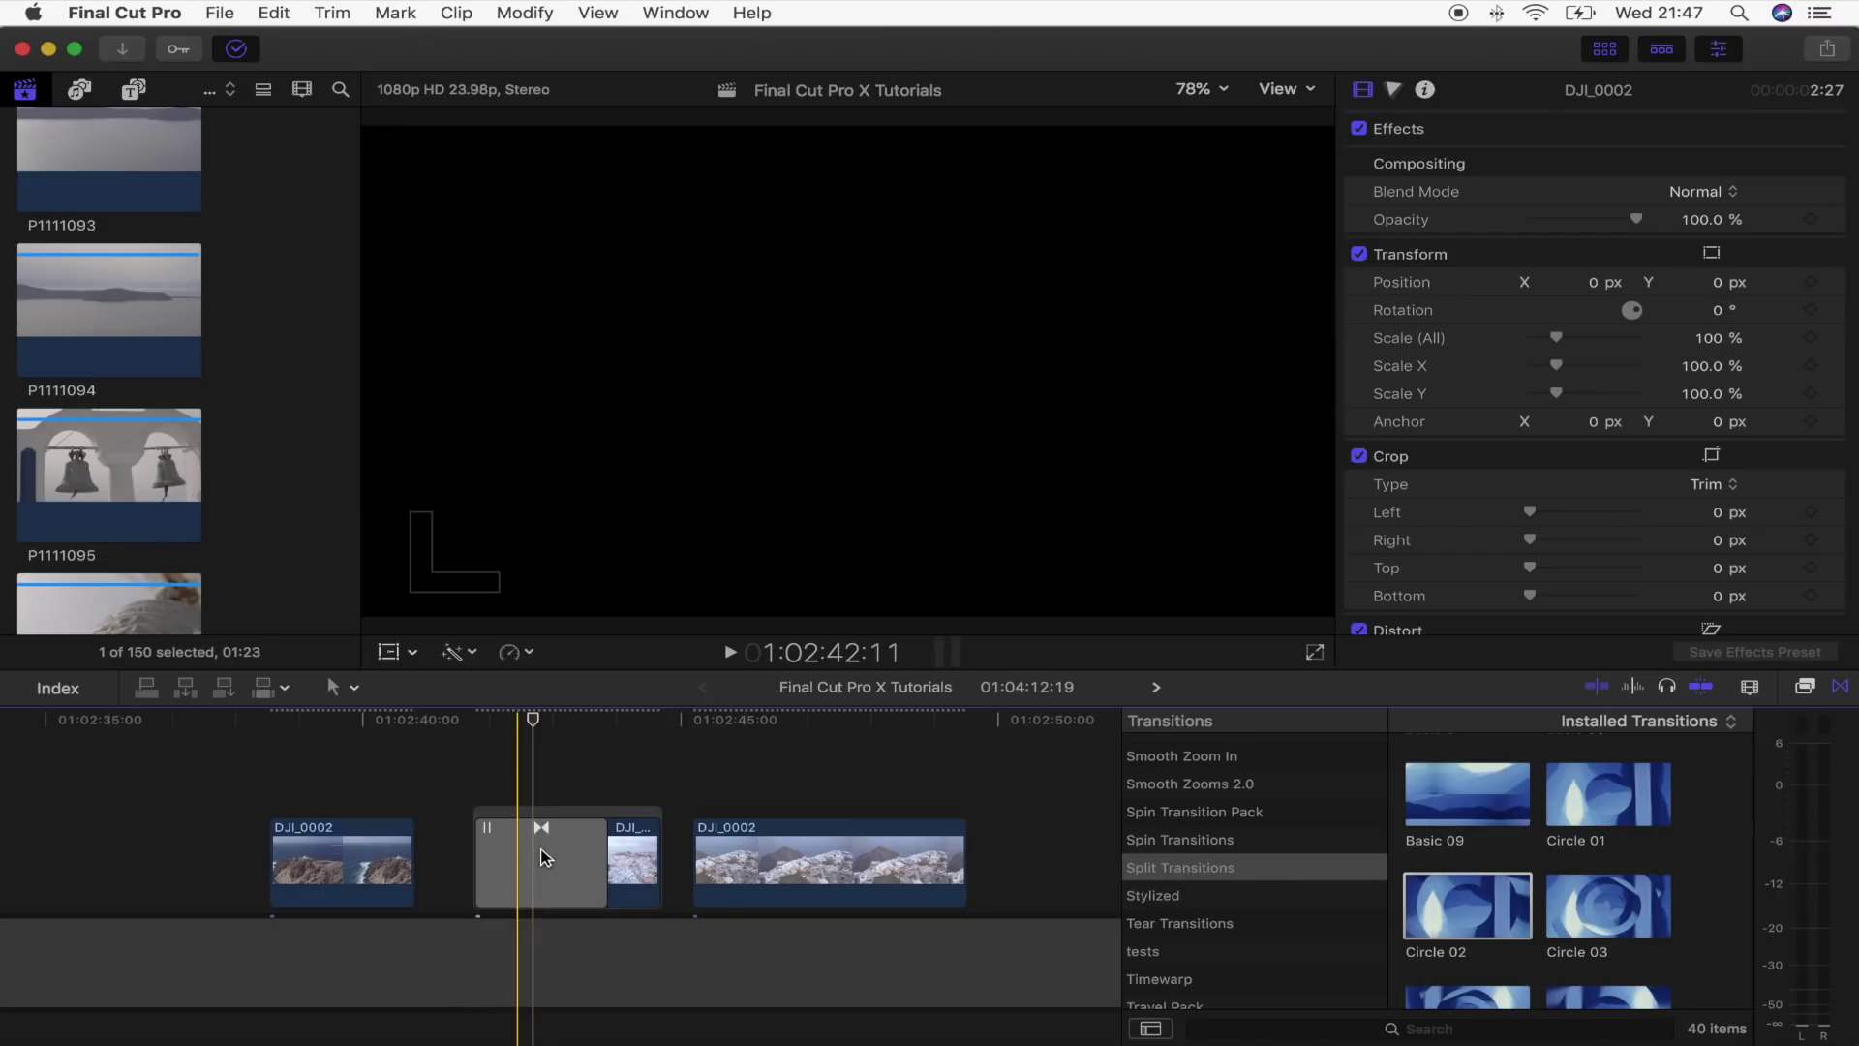
Lift the Circle 02 clip above the first clip as an overlapping connected clip
click(565, 813)
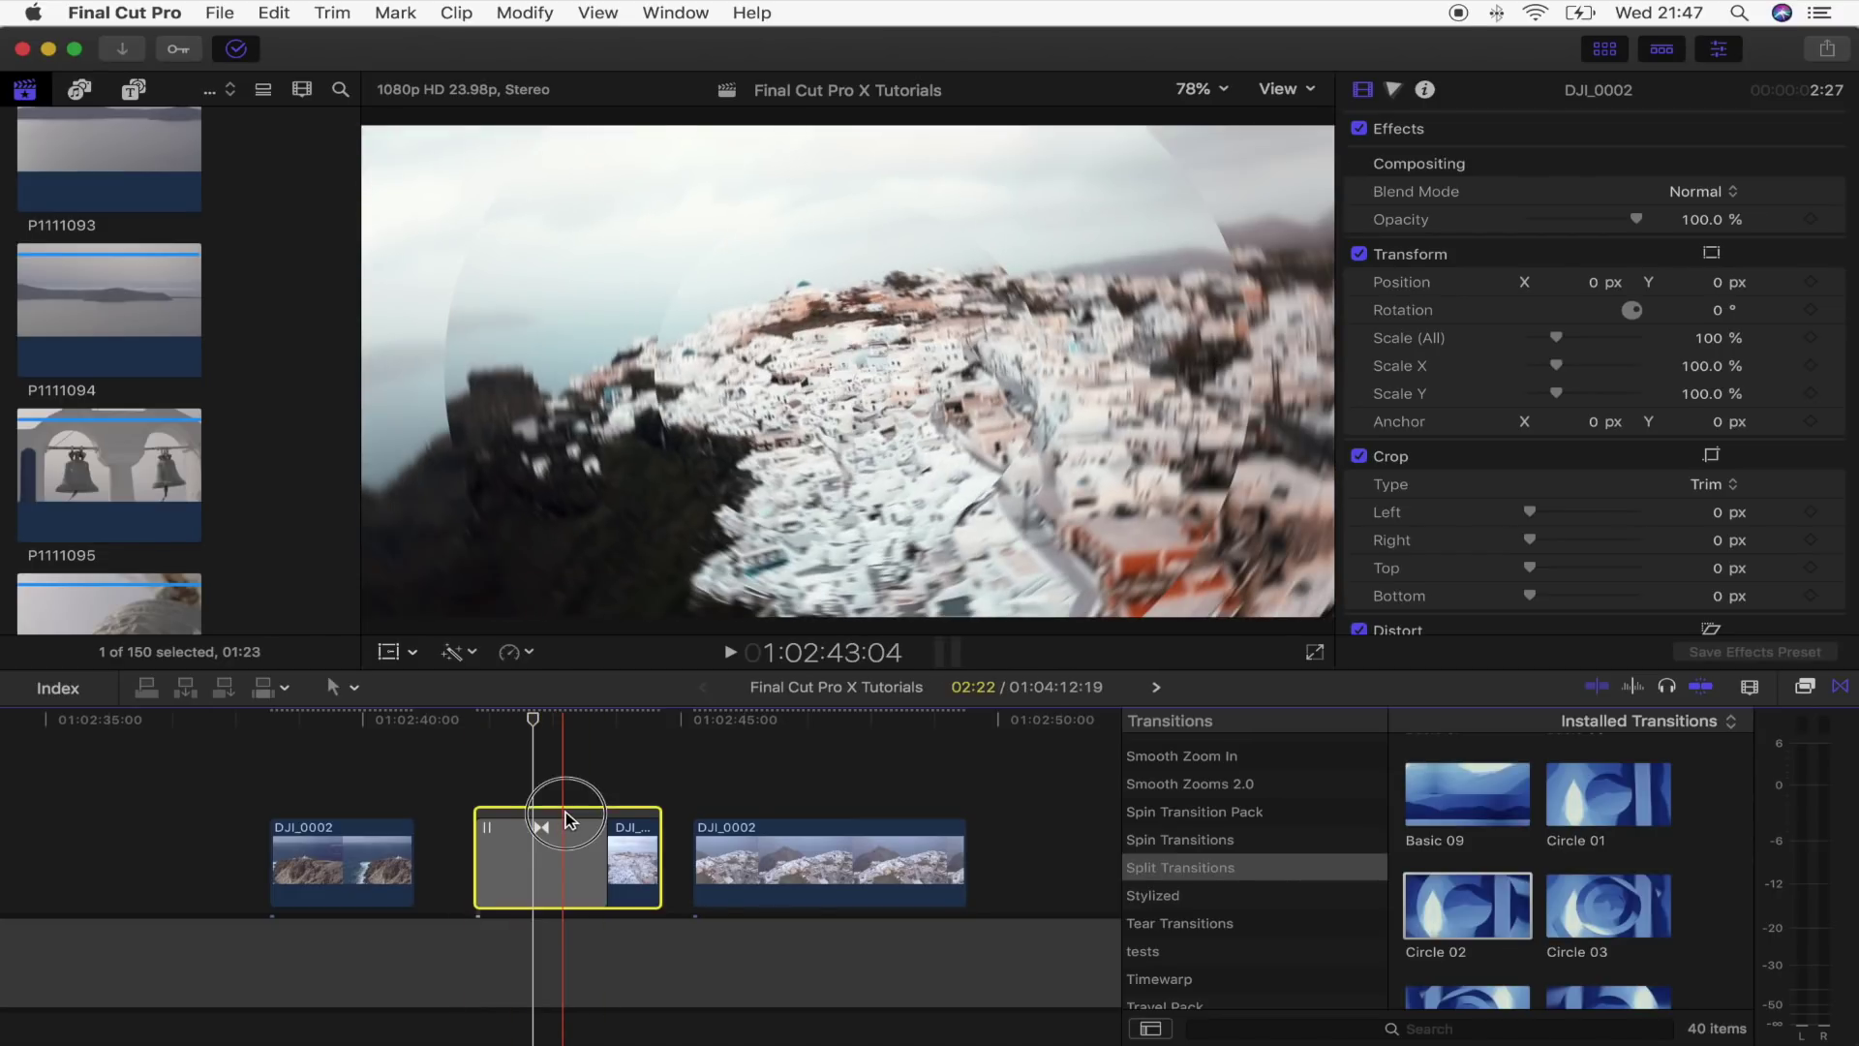
drag(565, 814, 429, 745)
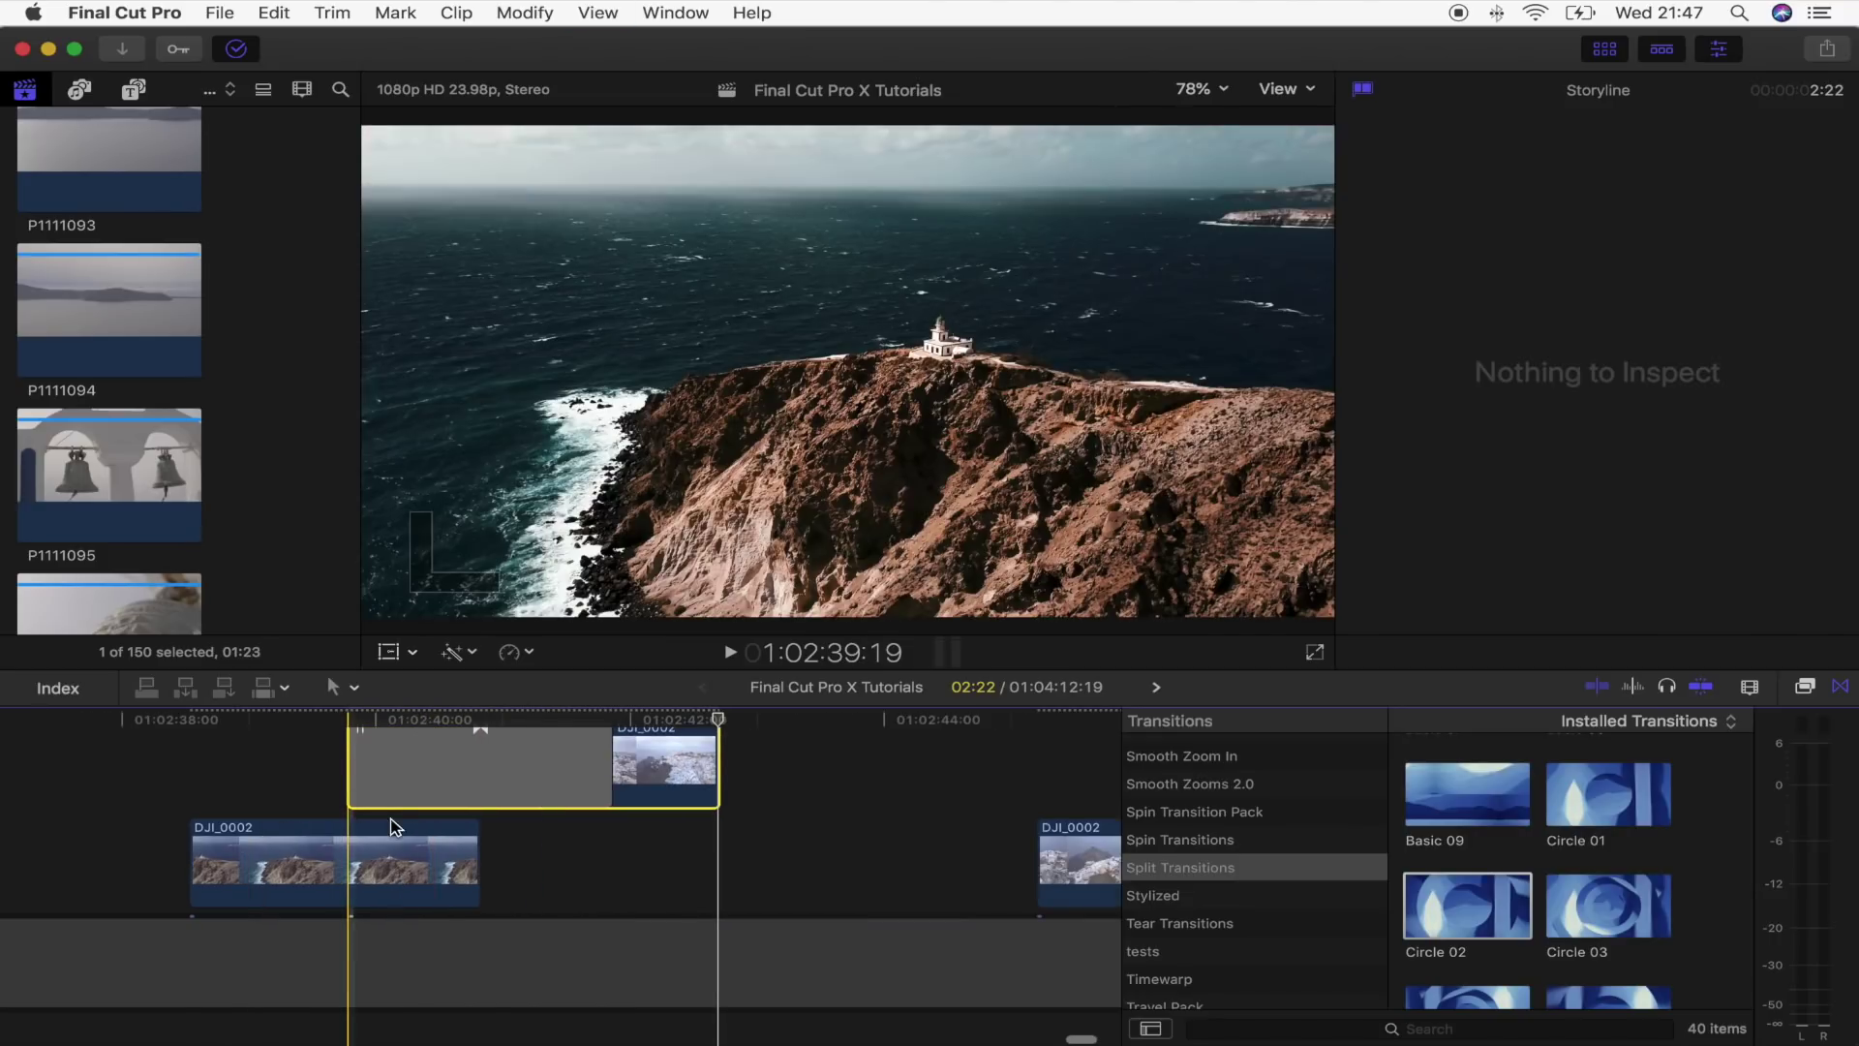
key(super+equal)
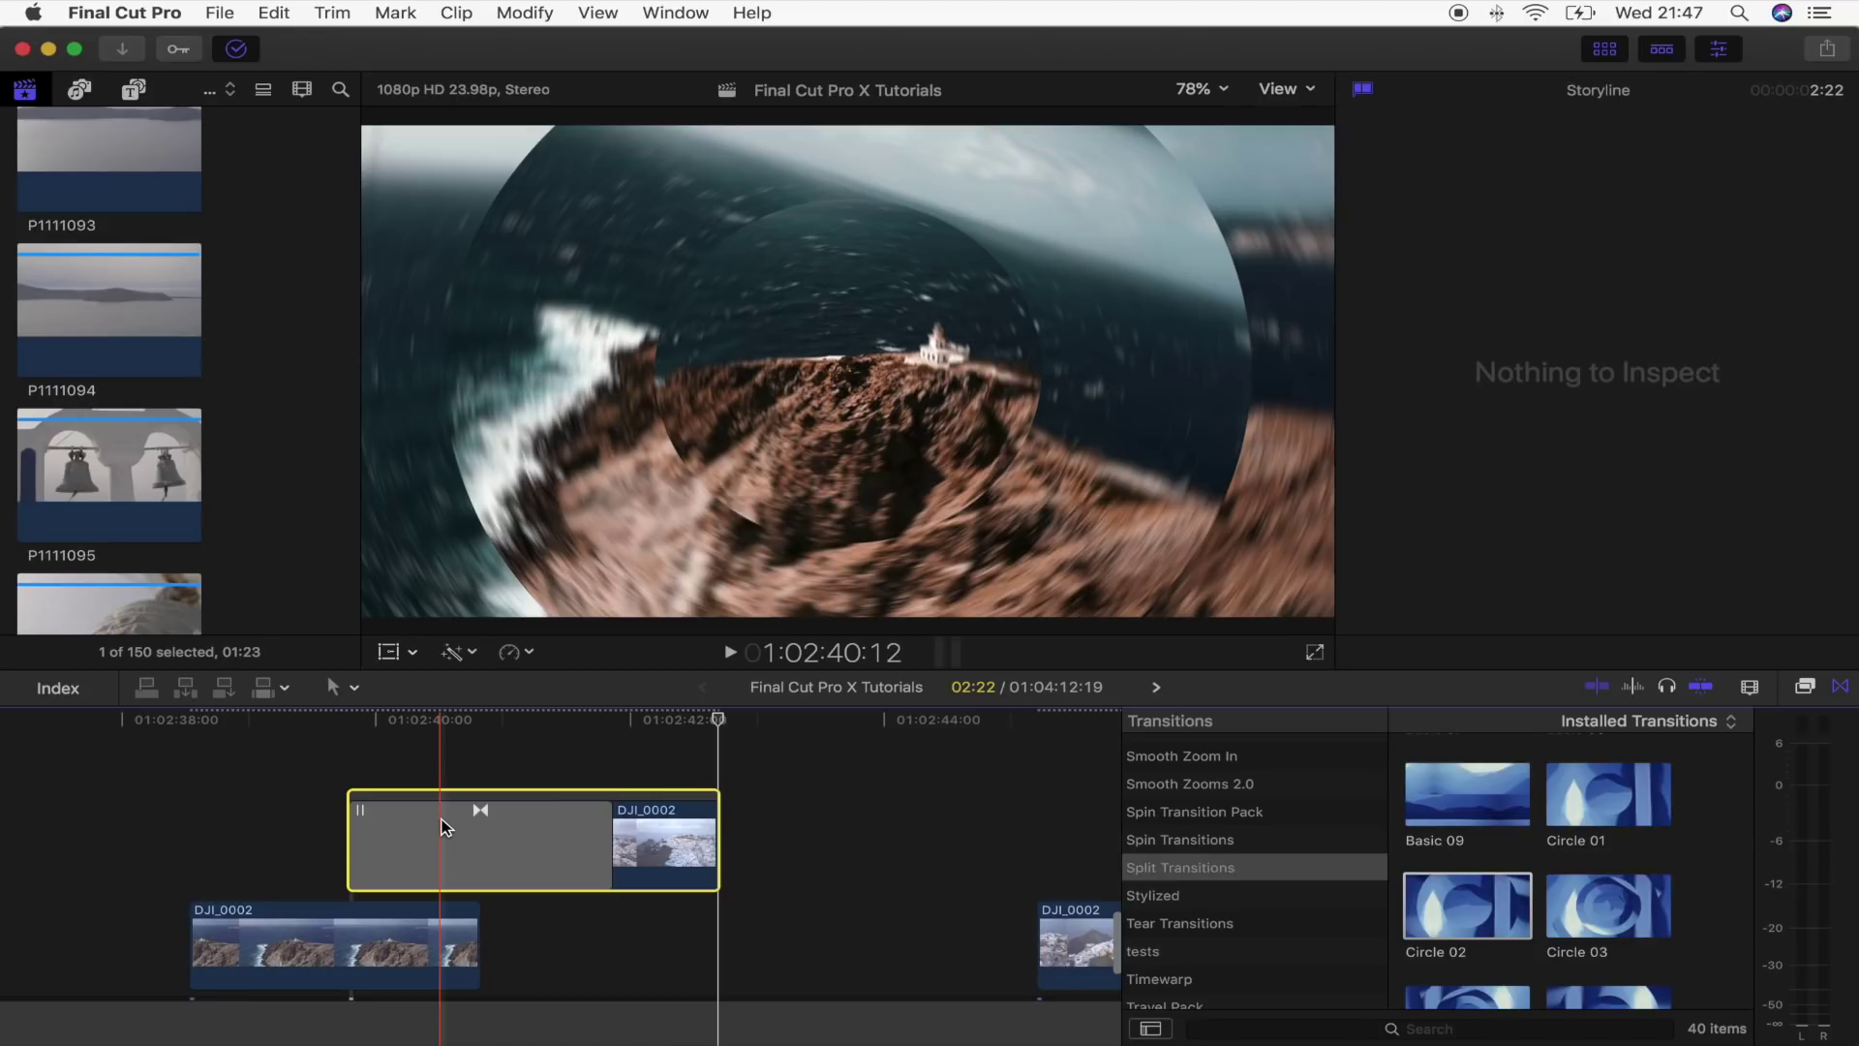
Retime the Circle 02 transition to about two seconds and extend the last clip's start
click(624, 847)
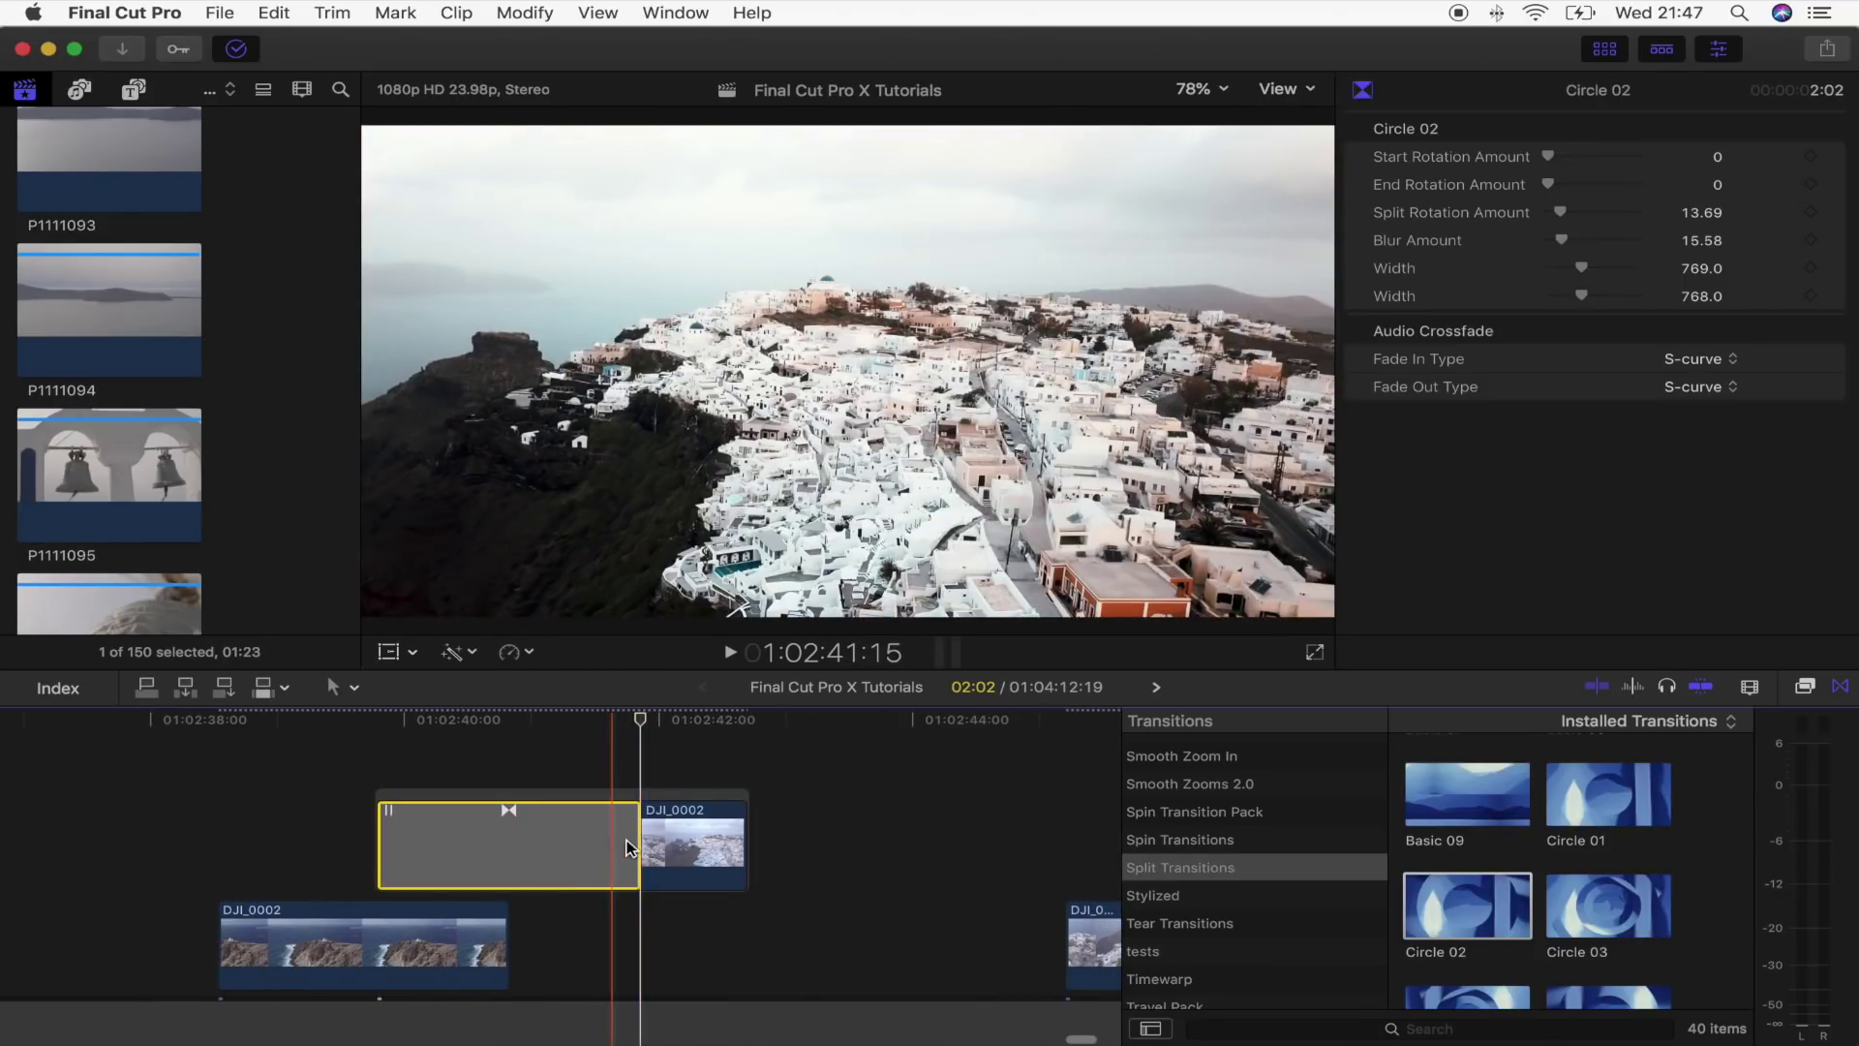
drag(627, 847, 624, 854)
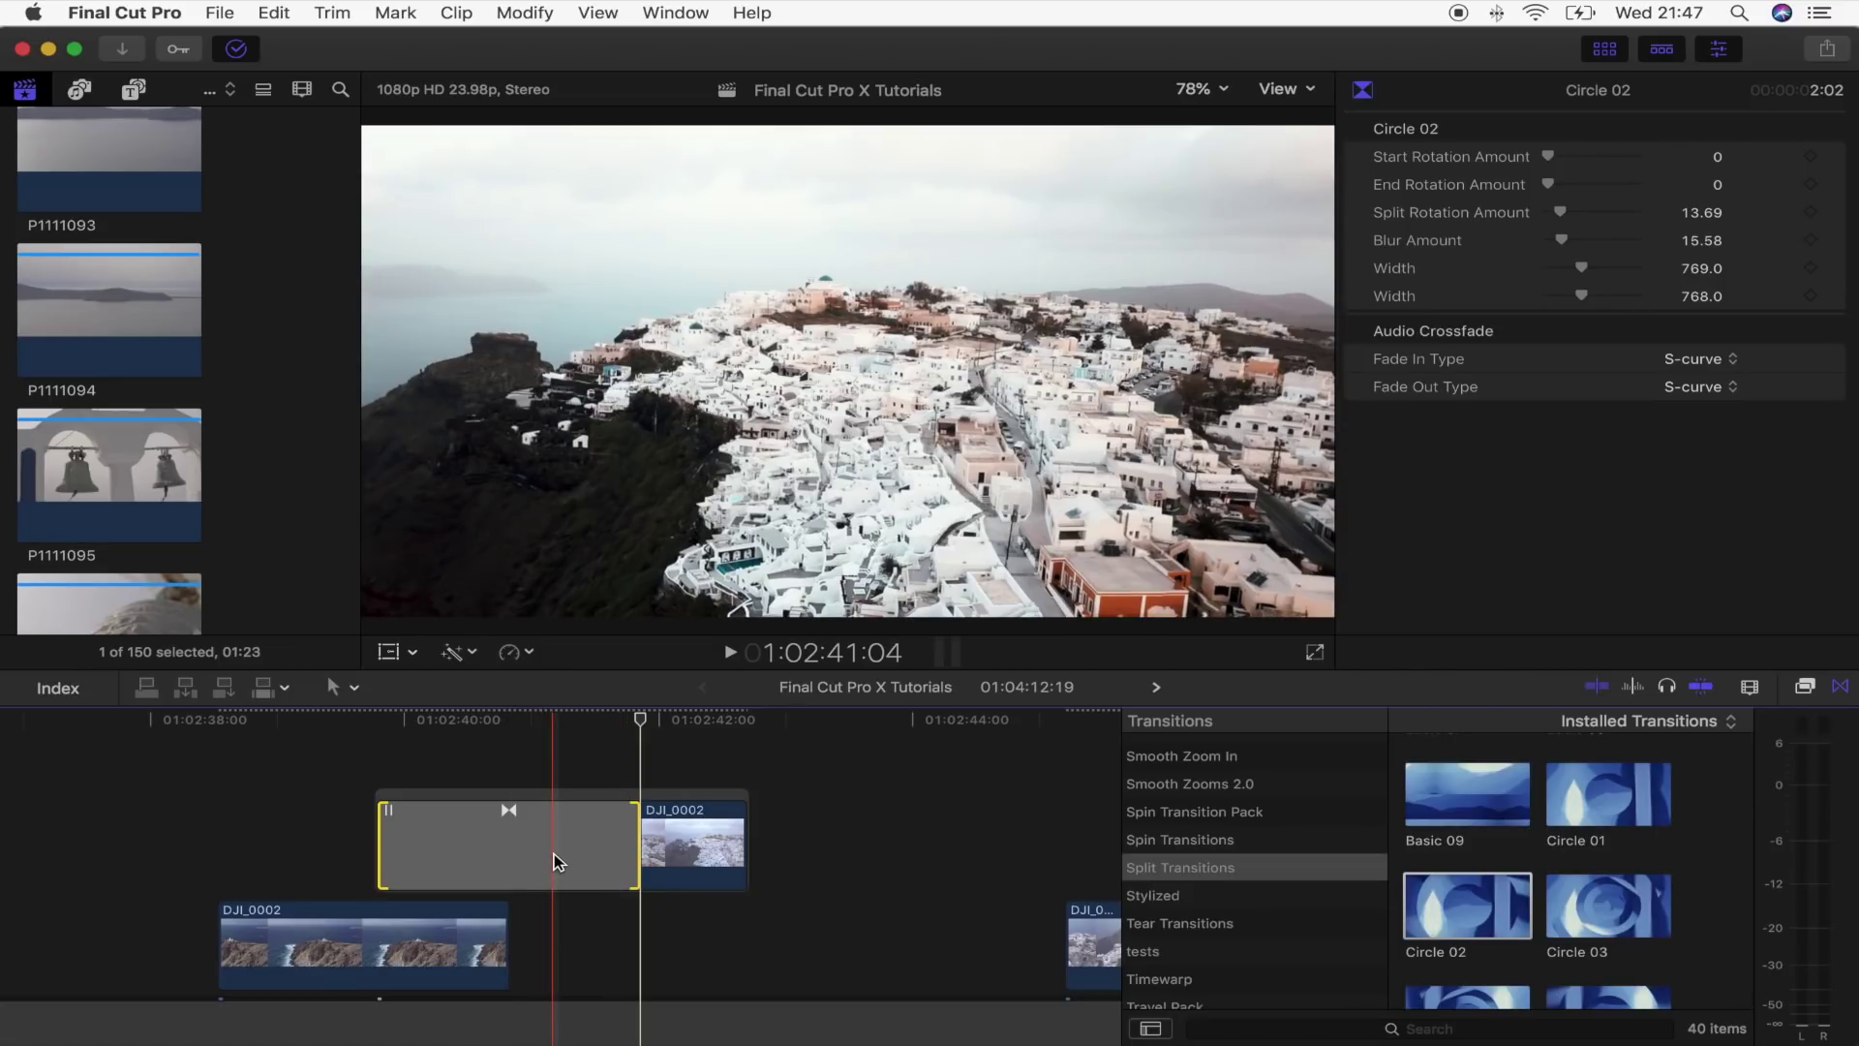
scroll(554, 860, right, 3)
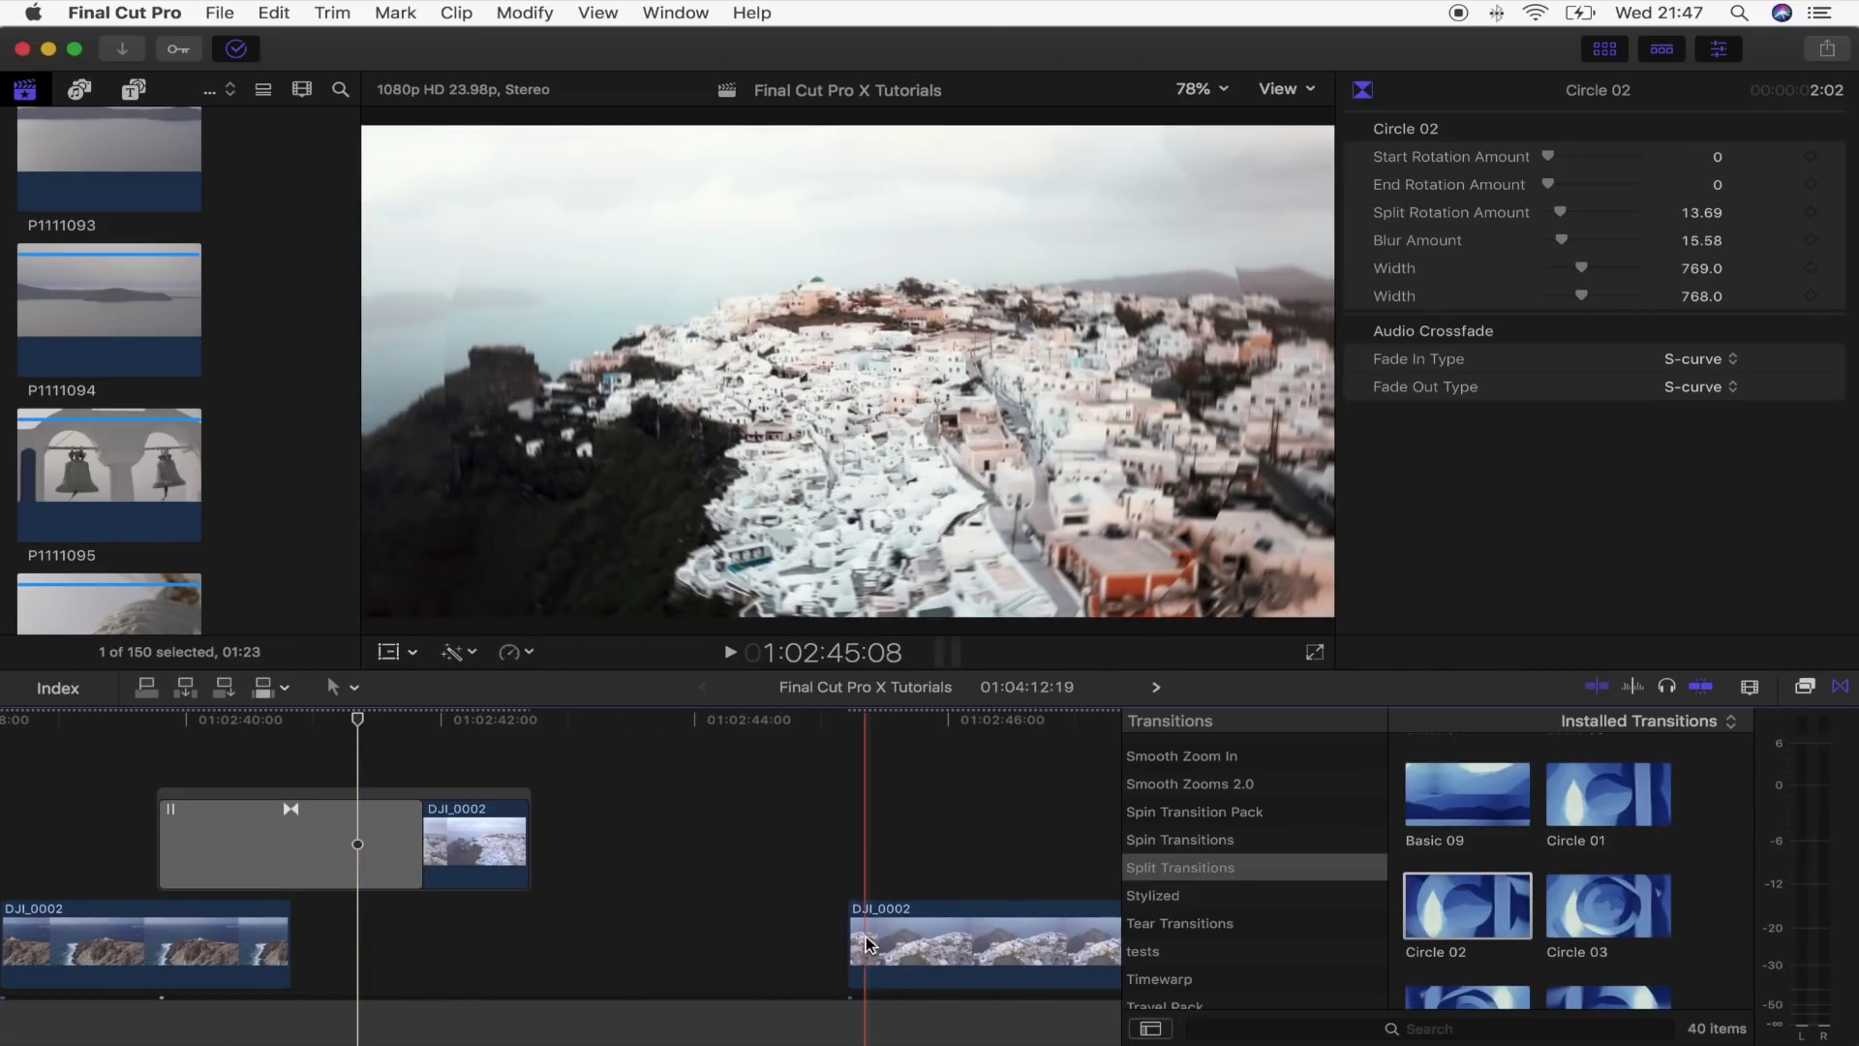
drag(857, 945, 647, 922)
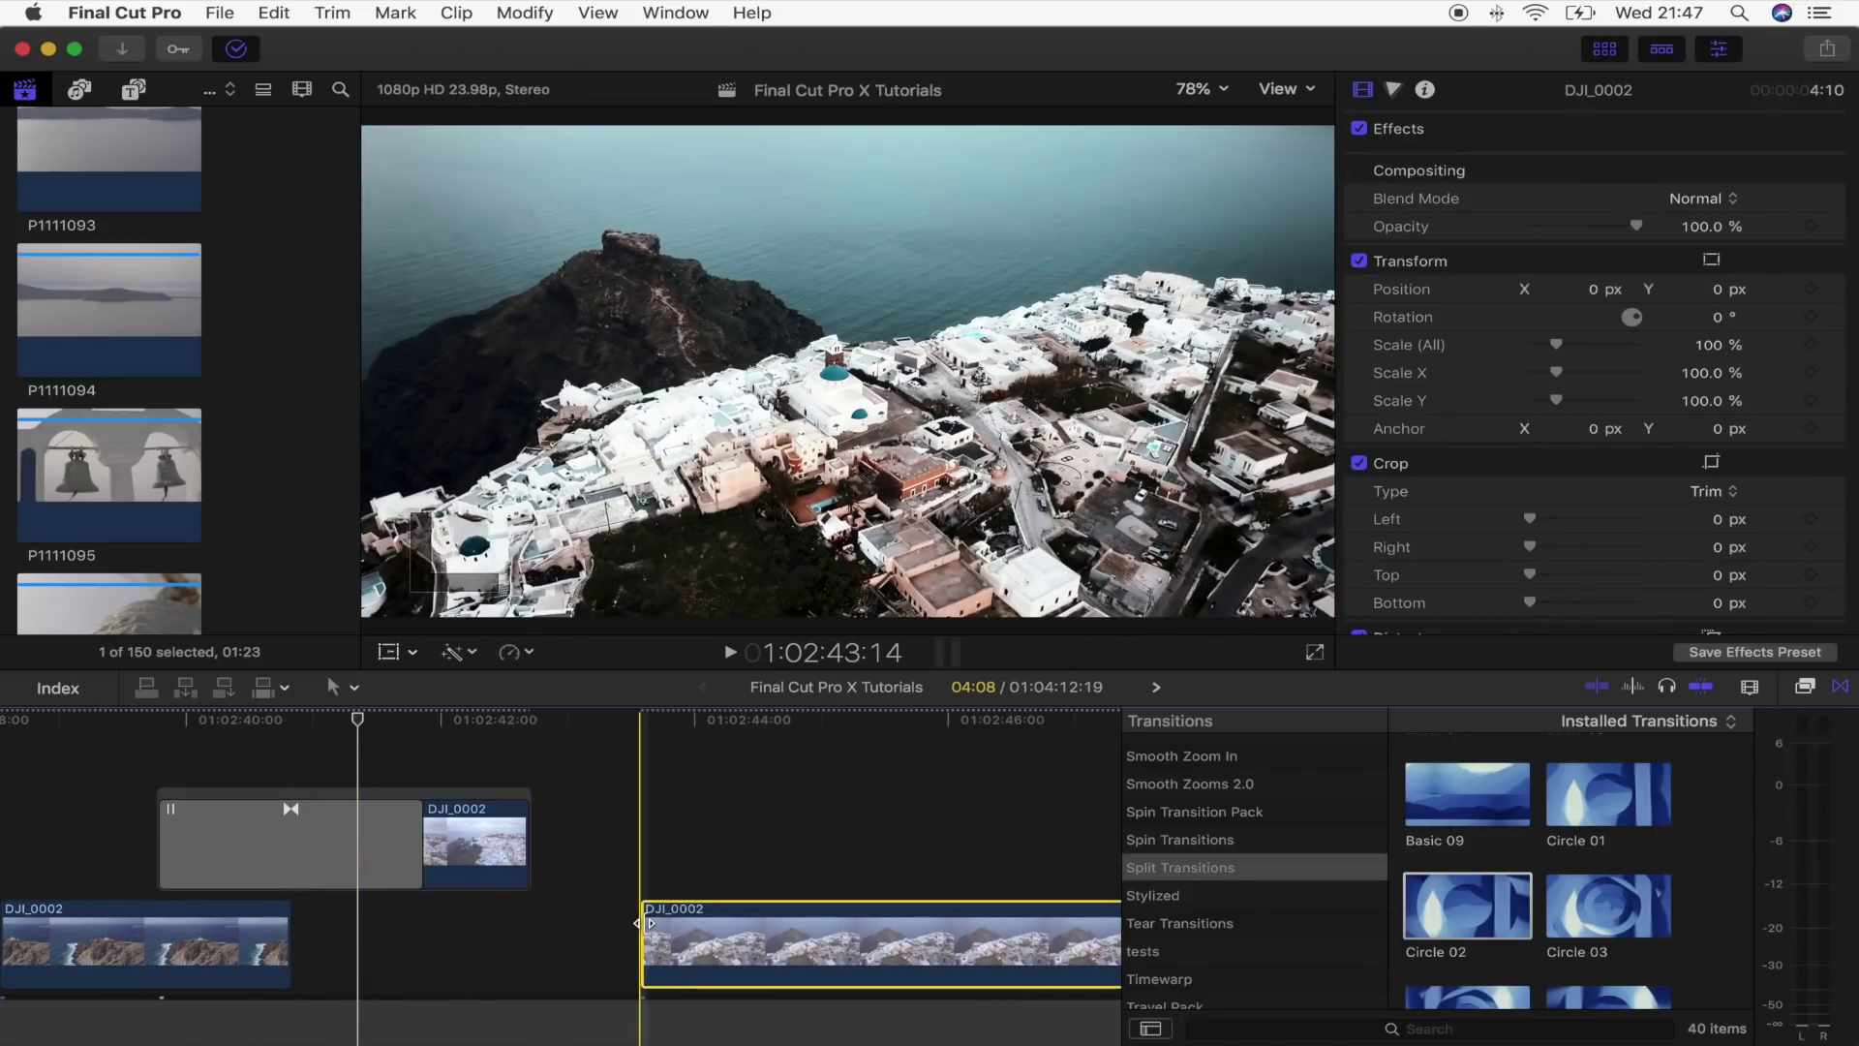
Apply Basic 09 to the last clip's start and stack it above the Circle 02 clip
click(648, 922)
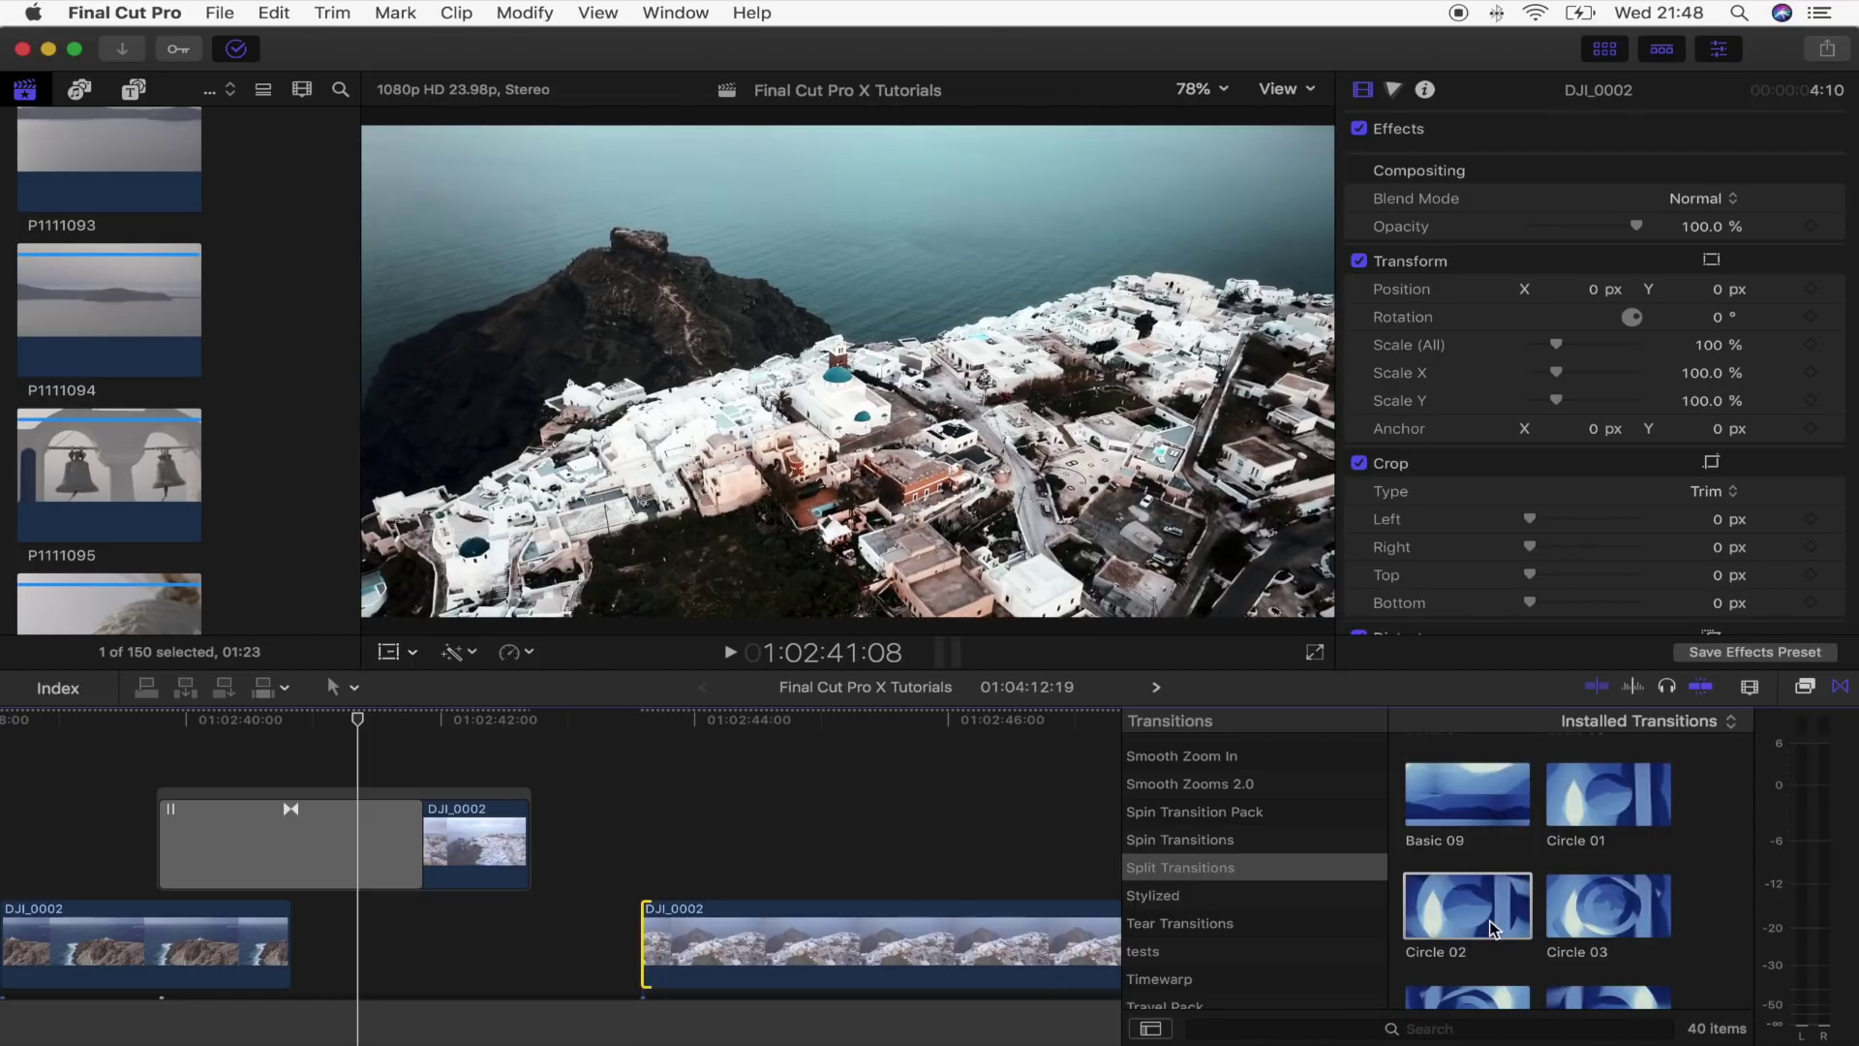
scroll(1479, 953, up, 2)
scroll(1480, 953, up, 1)
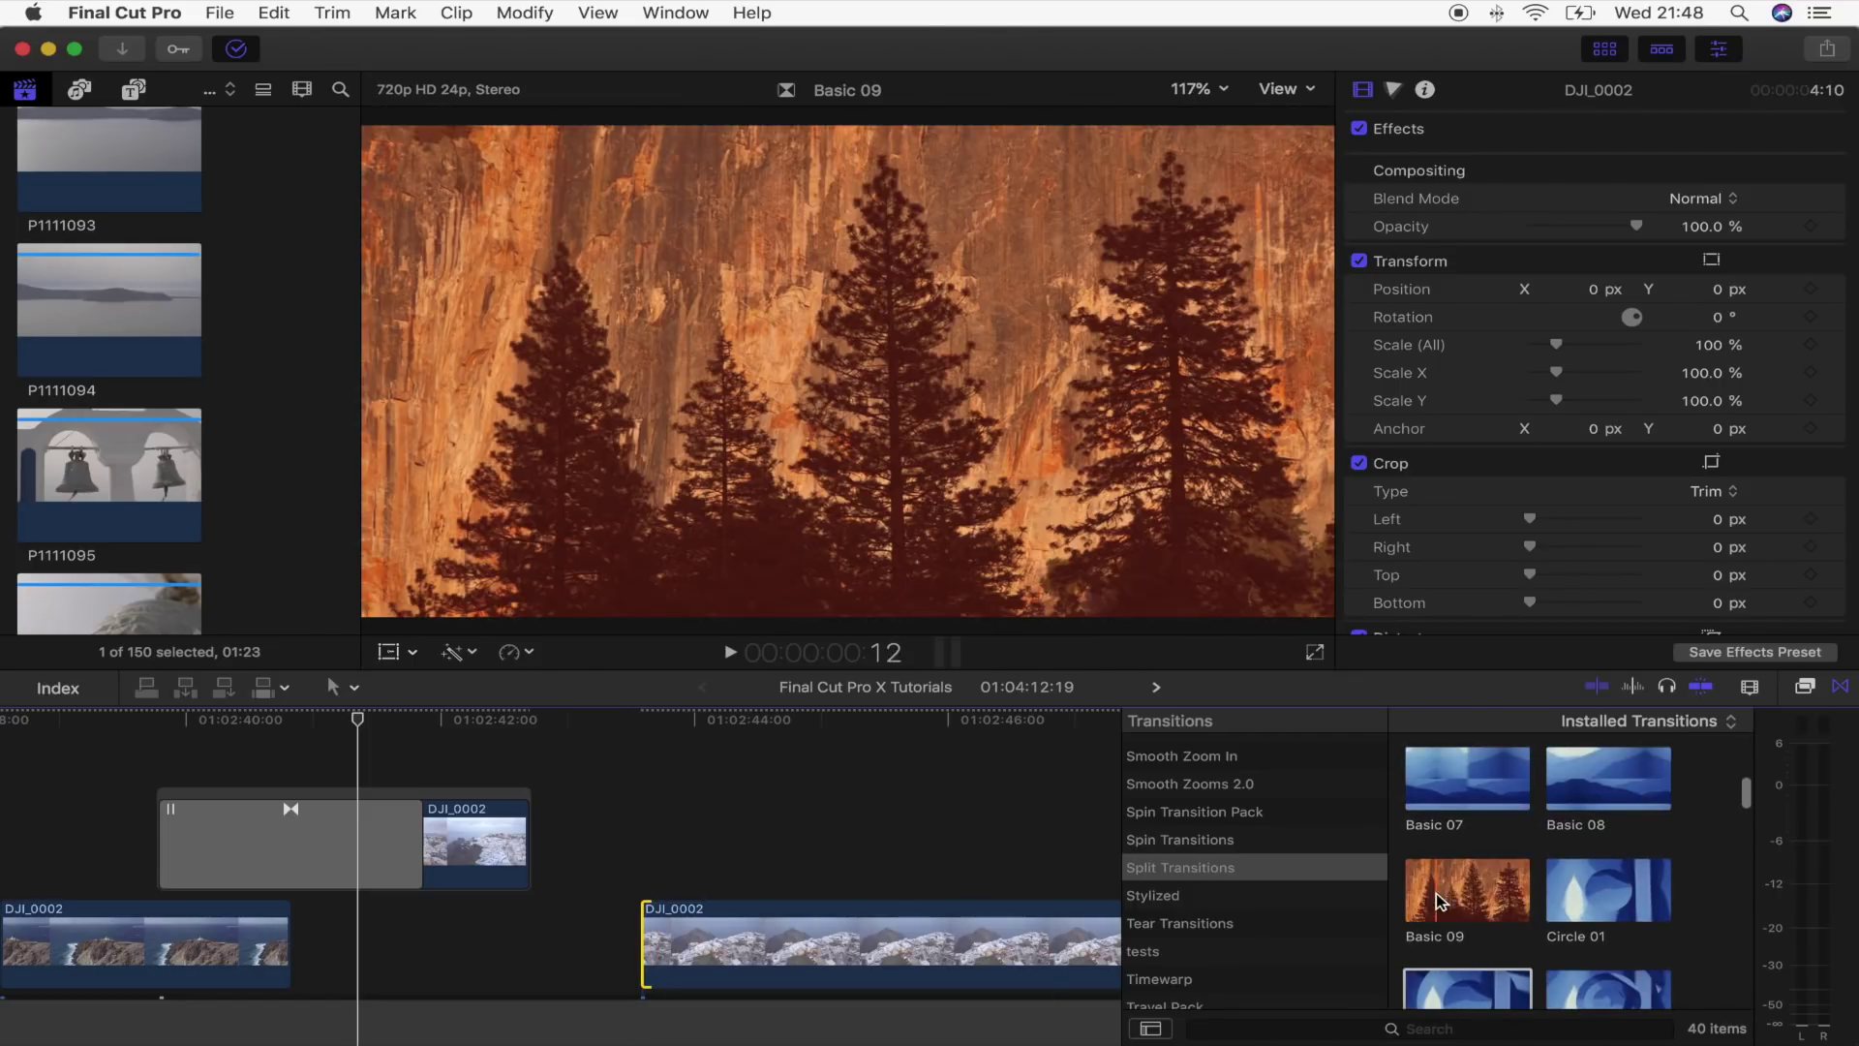
double_click(1472, 902)
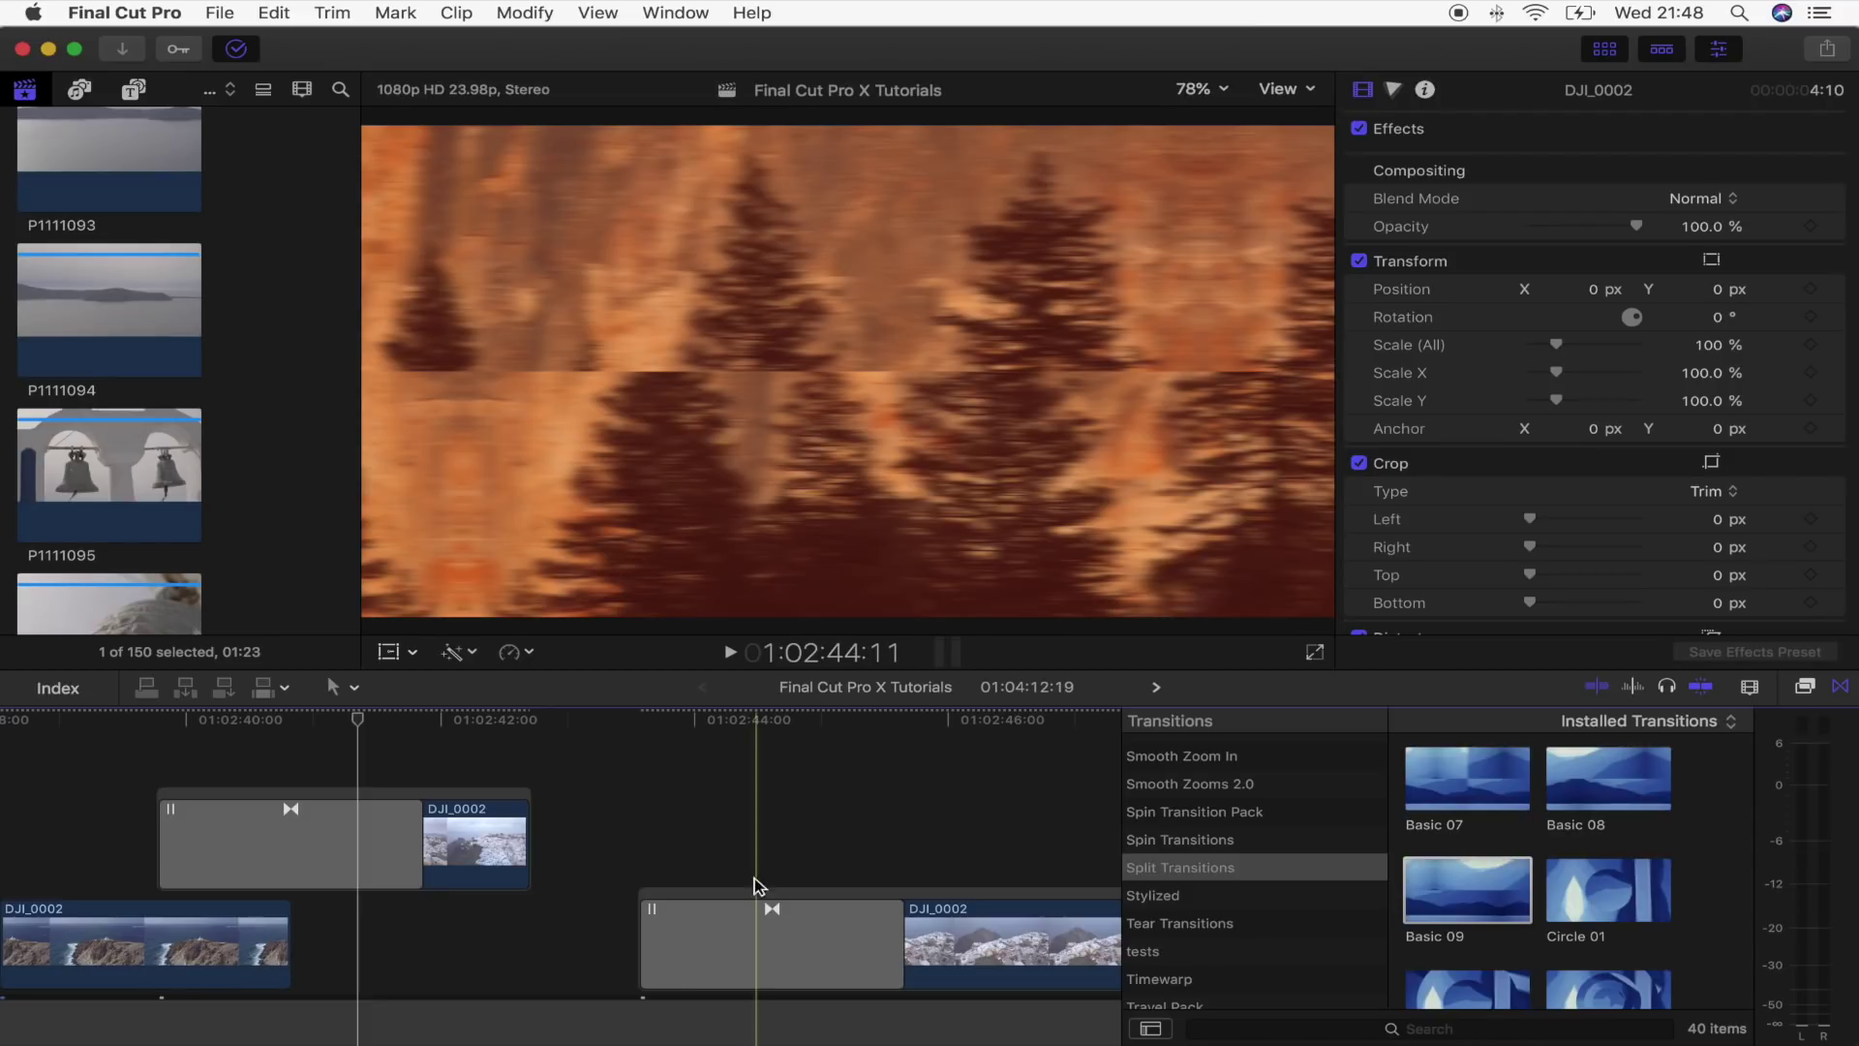
drag(767, 900, 381, 882)
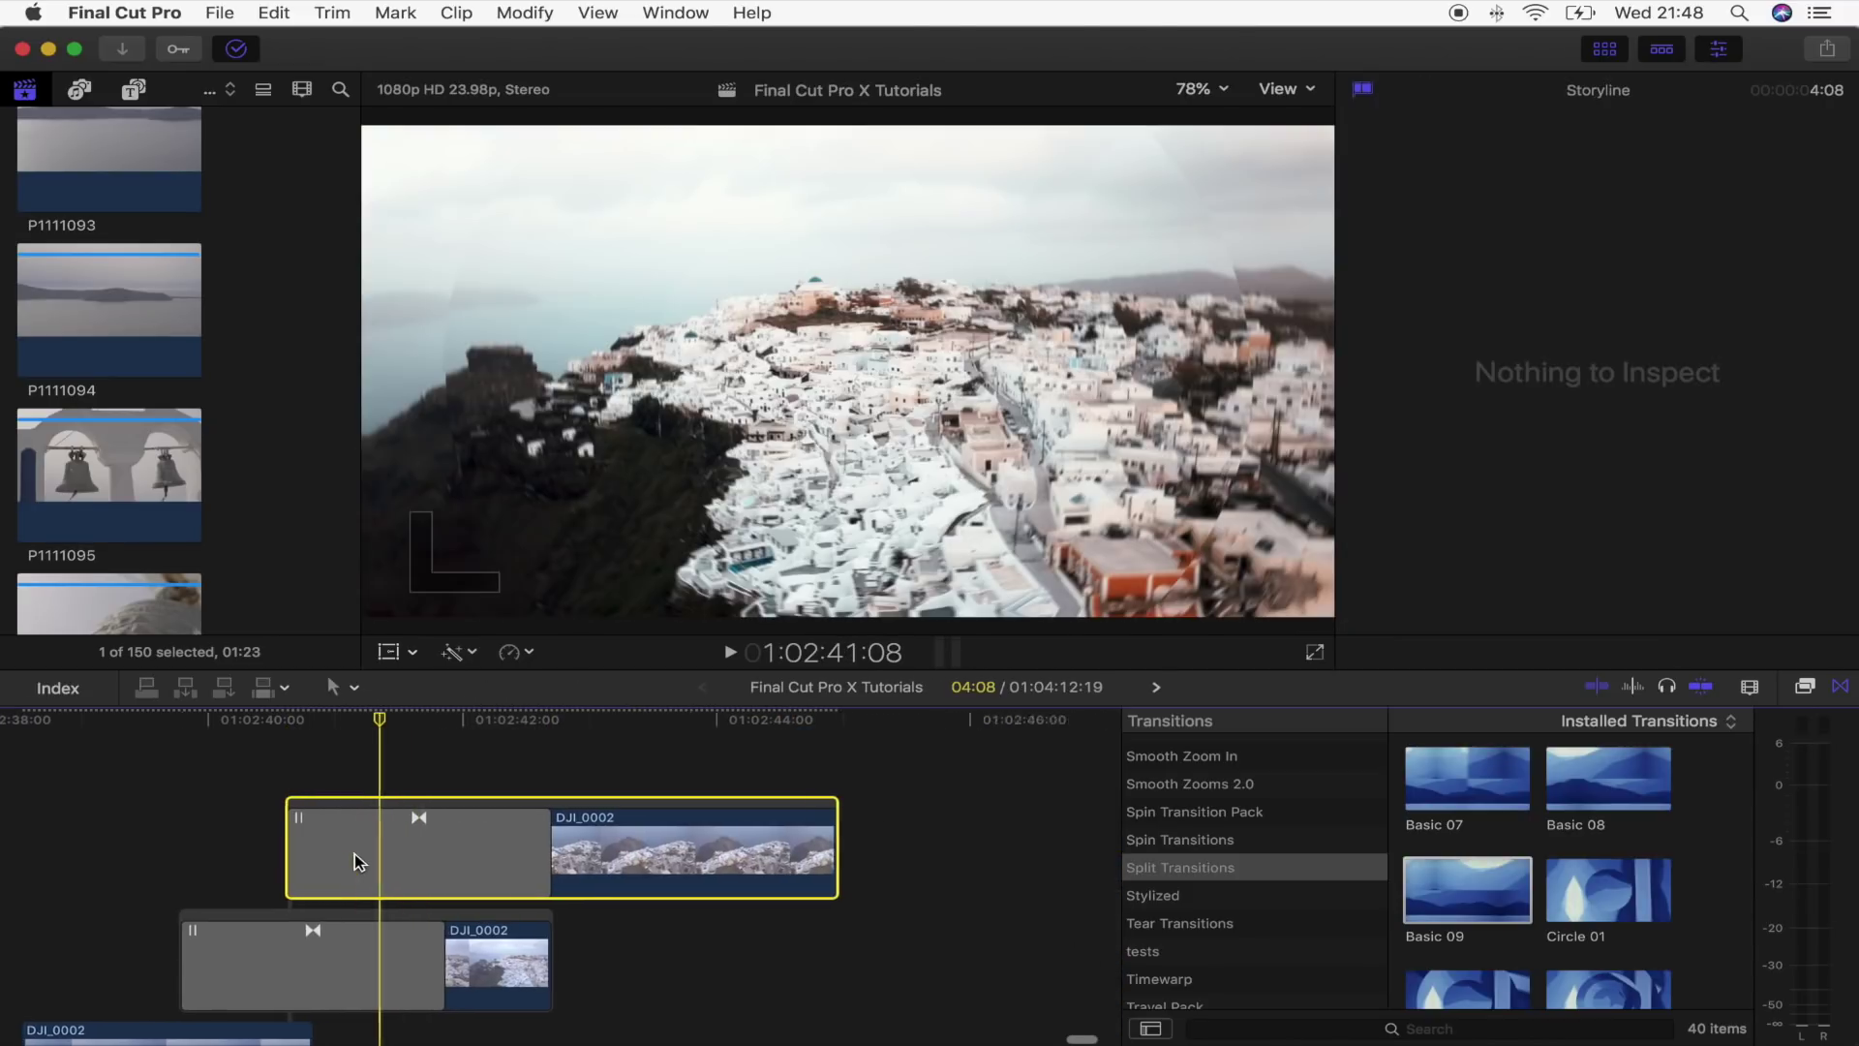
drag(435, 814, 387, 814)
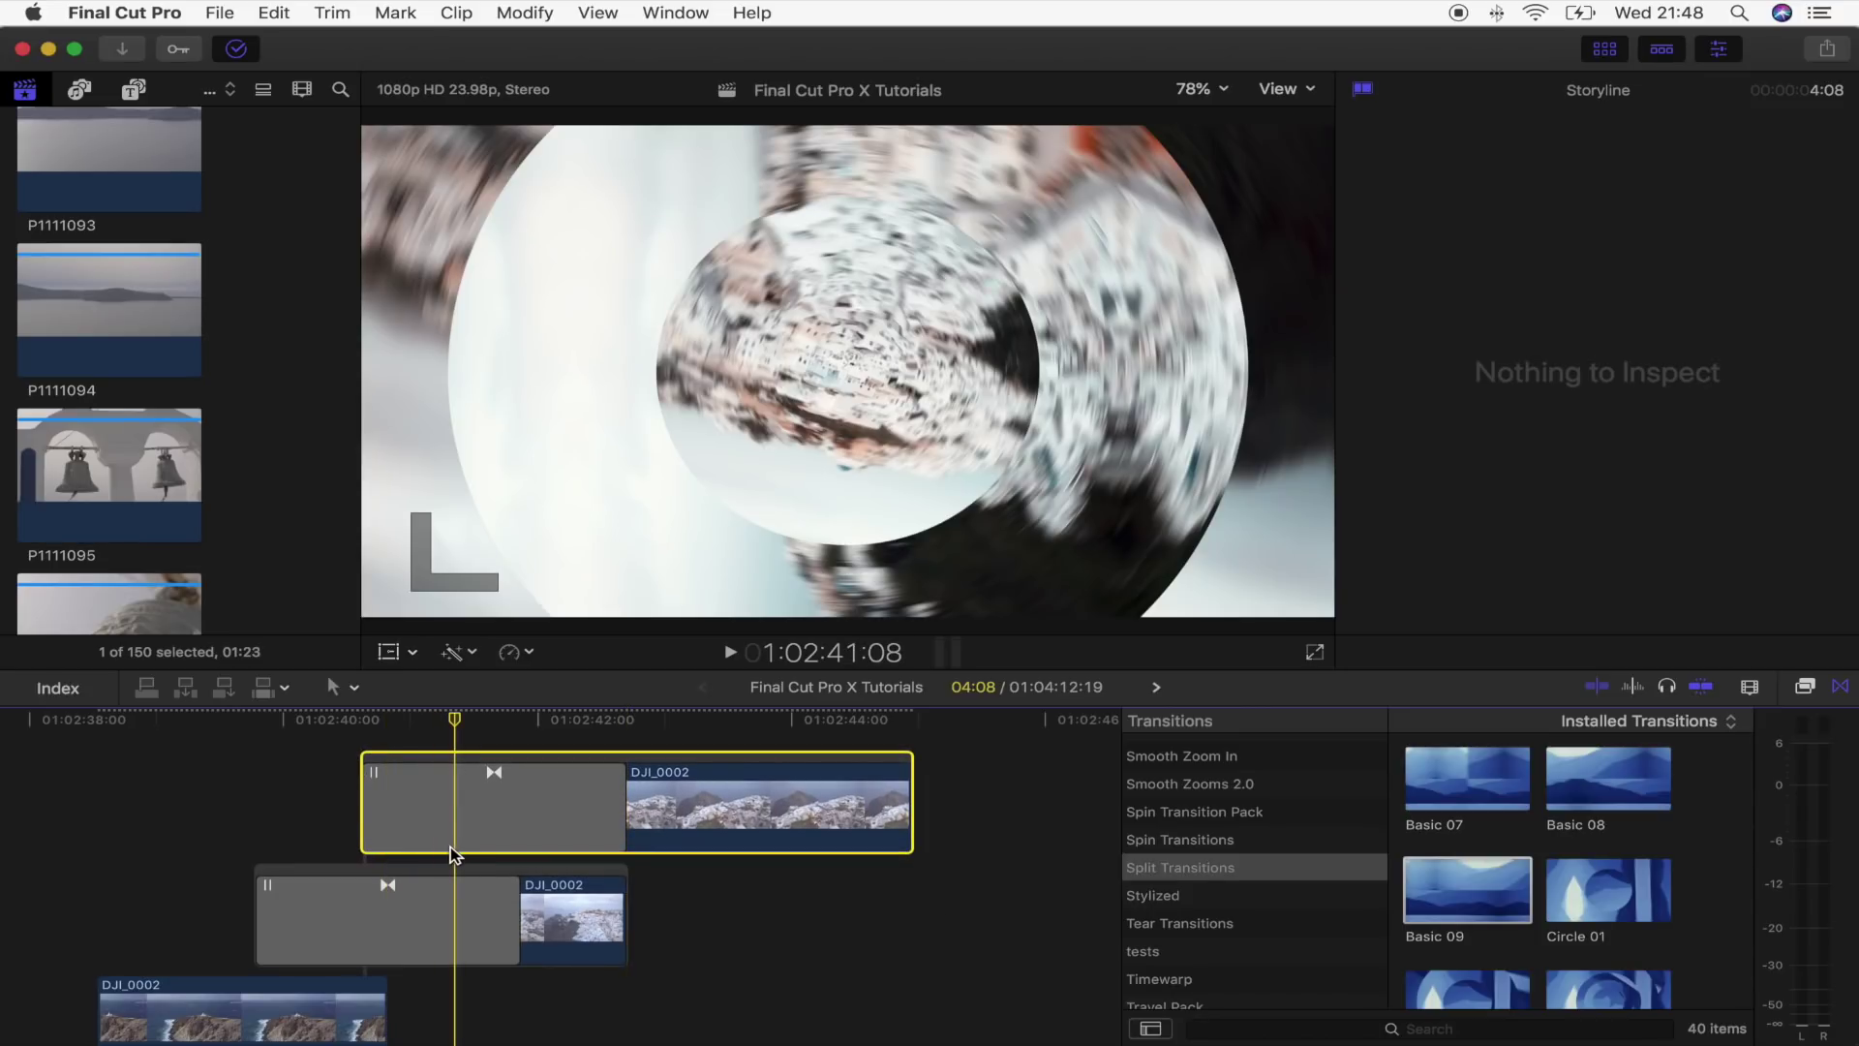
Play back both overlapping transitions from just before them
click(433, 723)
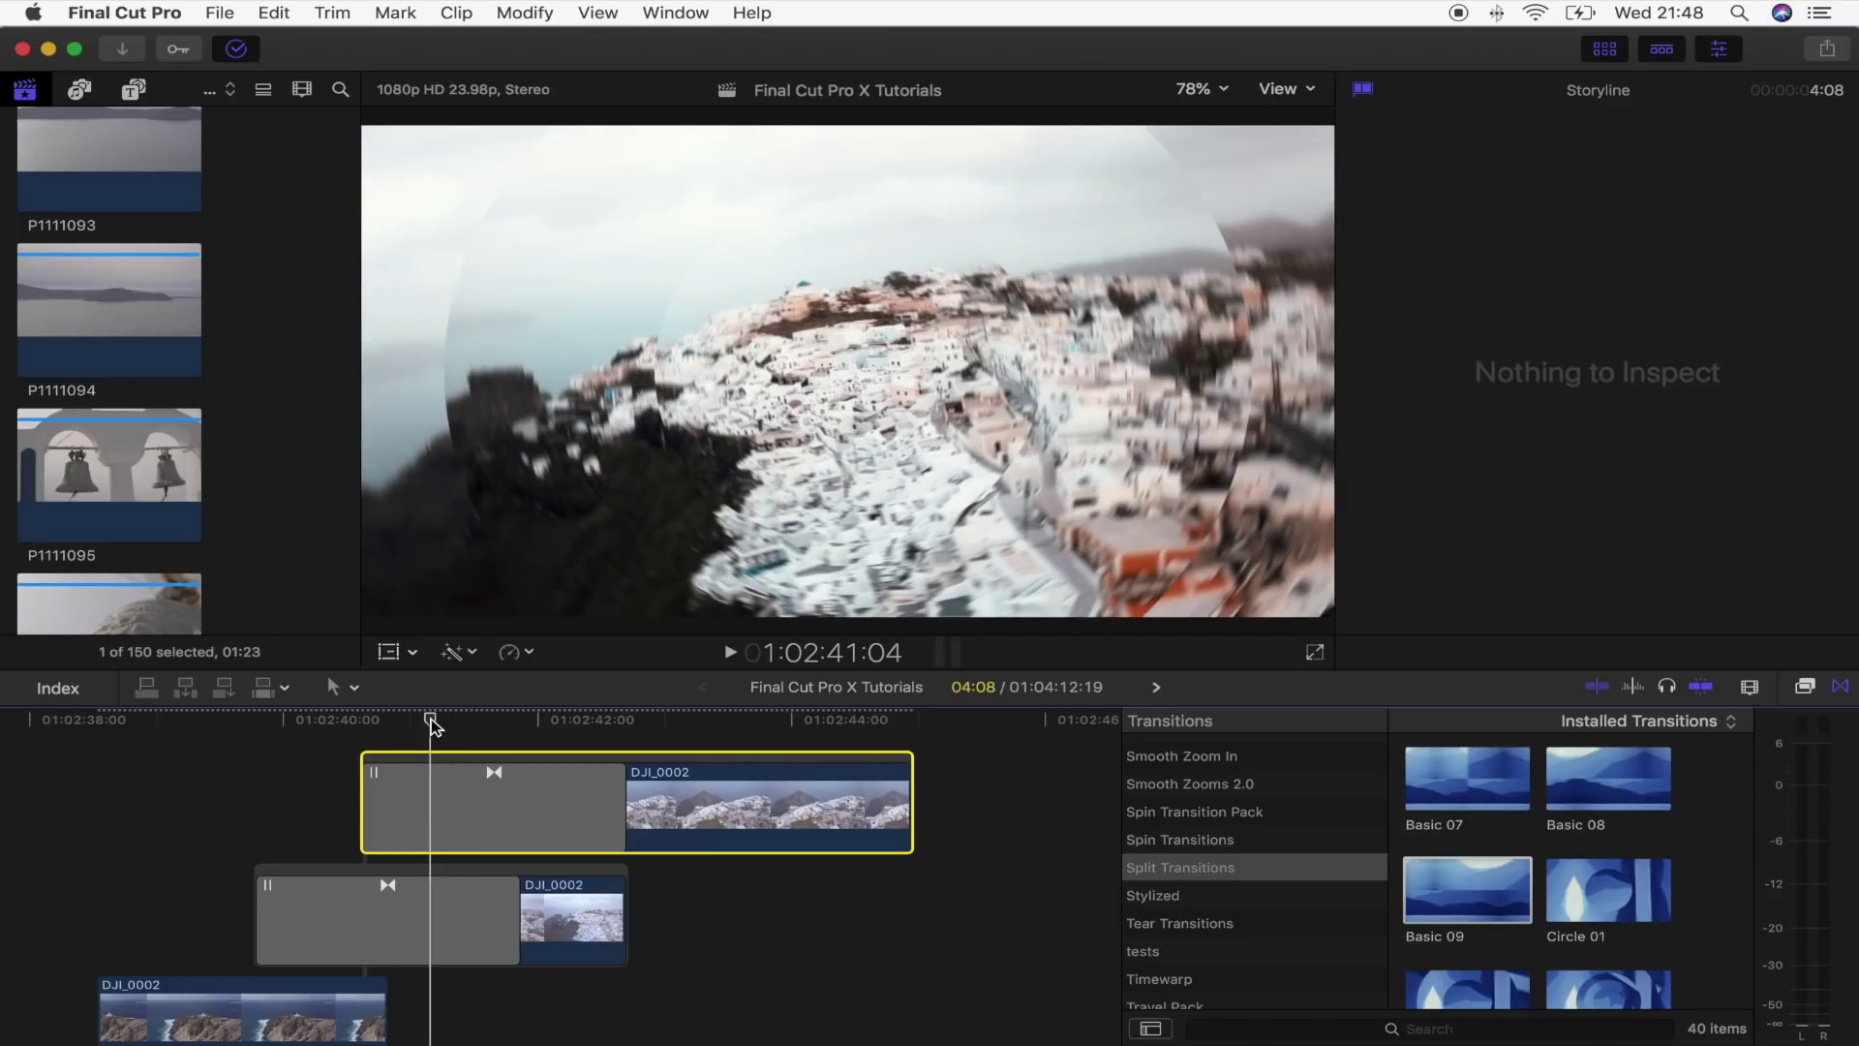
shift+click(345, 893)
key(slash)
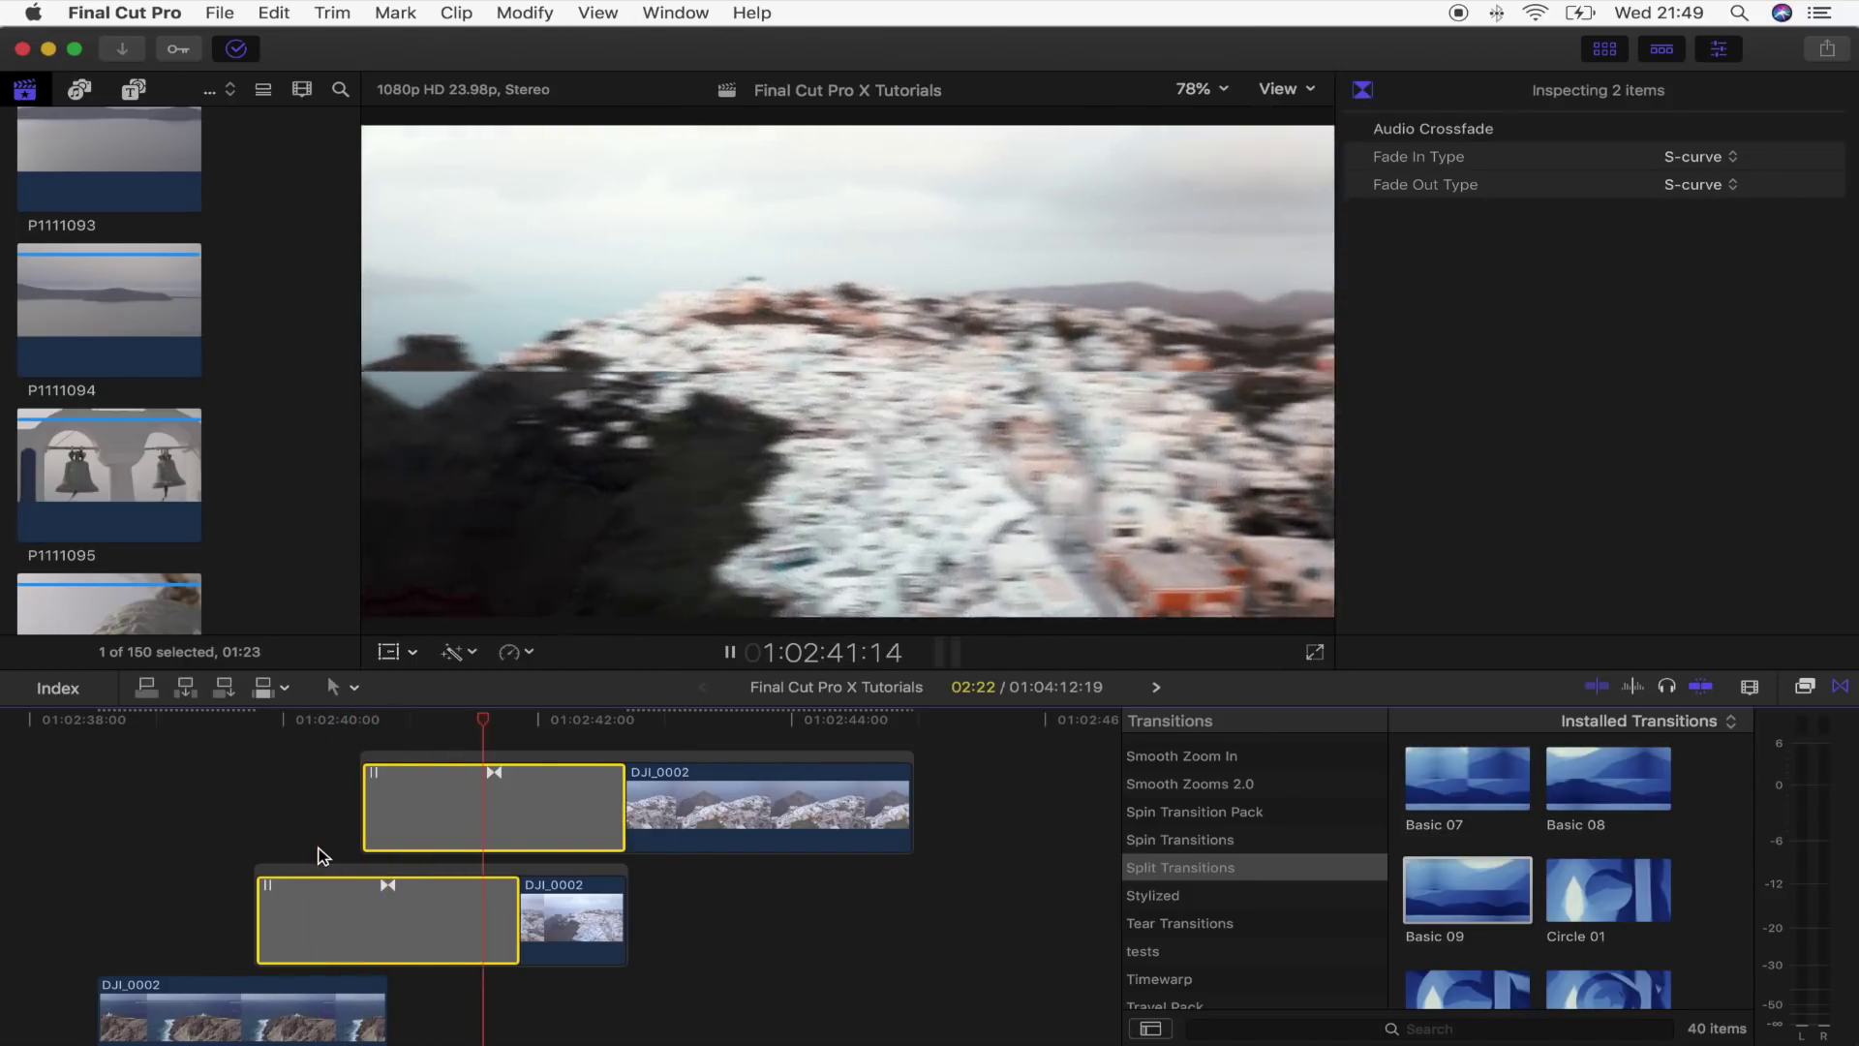
click(466, 747)
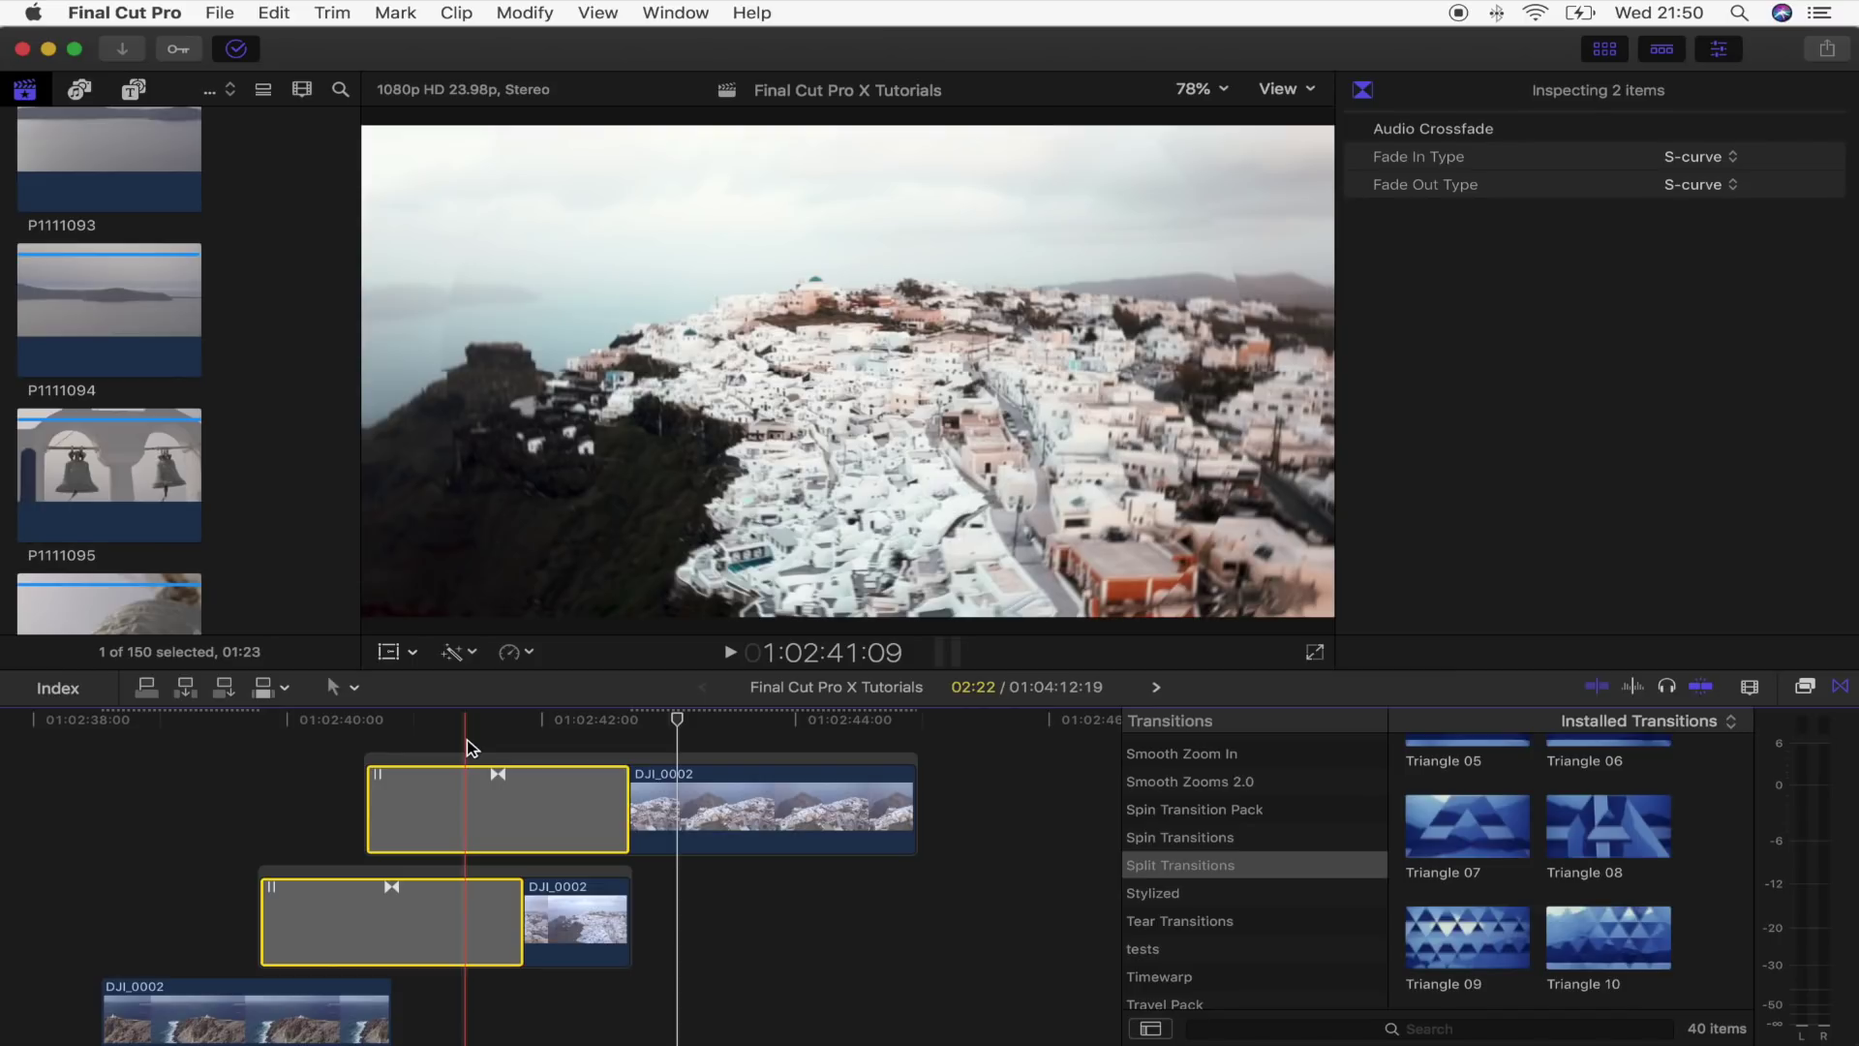